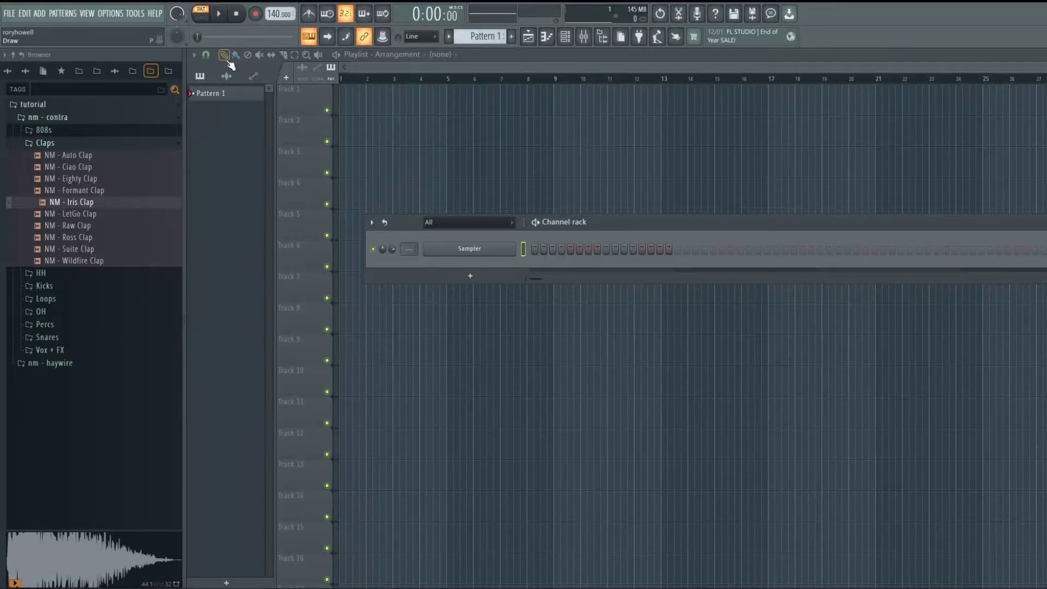
pyautogui.moveTo(651, 225); pyautogui.dragTo(706, 228)
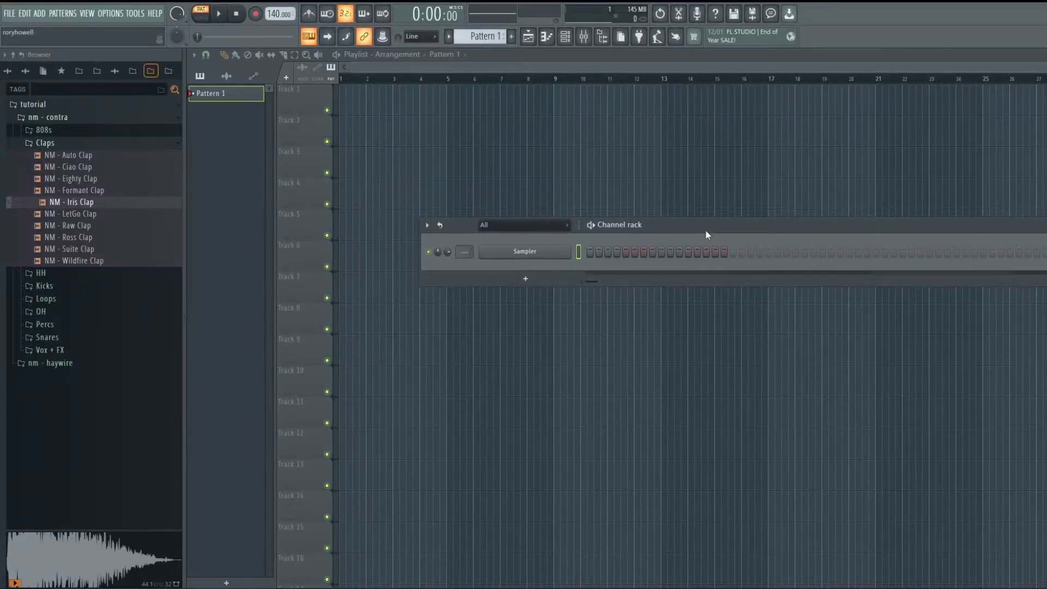
pyautogui.moveTo(630, 230); pyautogui.dragTo(600, 228)
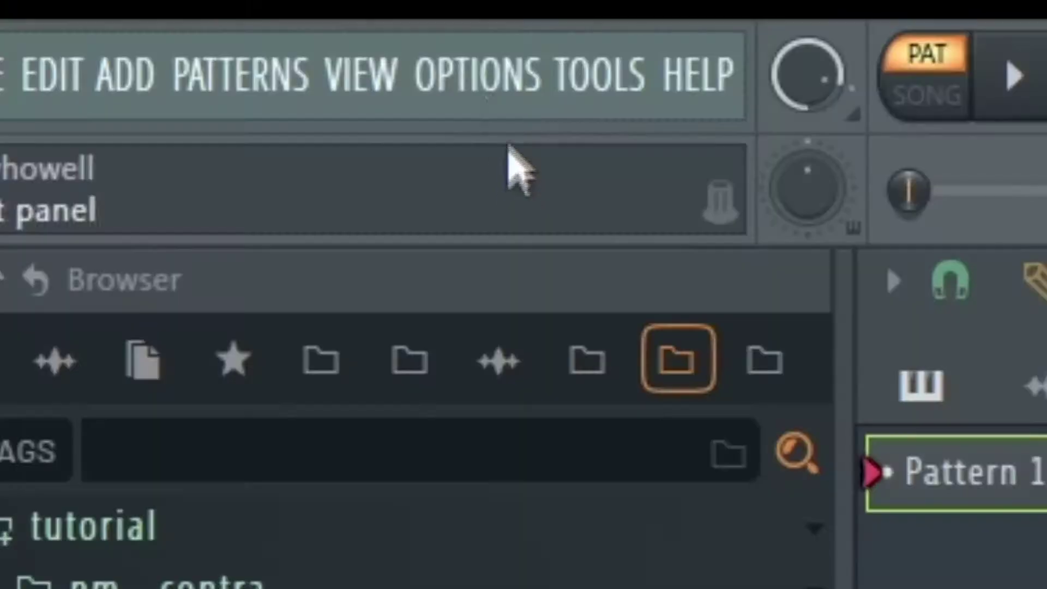
# Step: Open the theme settings and apply the Ultra Green preset
pyautogui.click(482, 84)
pyautogui.click(594, 410)
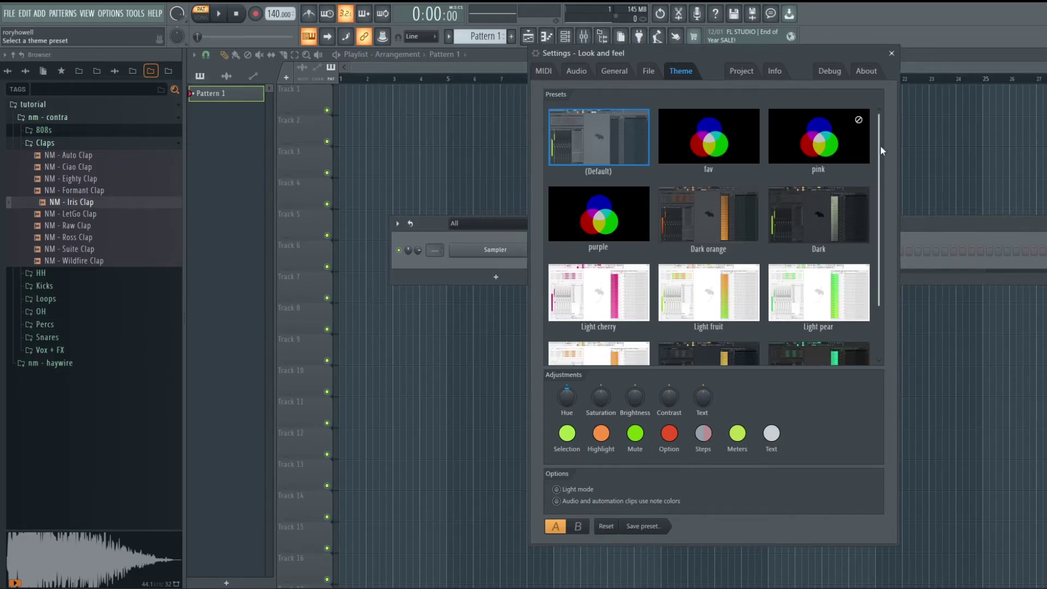
pyautogui.moveTo(882, 169); pyautogui.dragTo(884, 210)
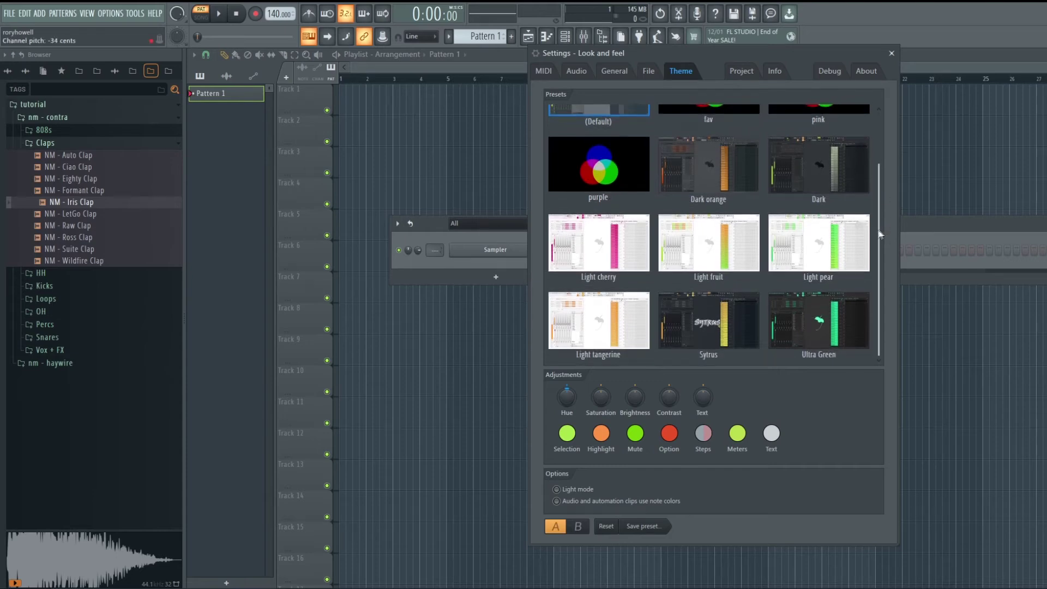
pyautogui.scroll(2, 869, 253)
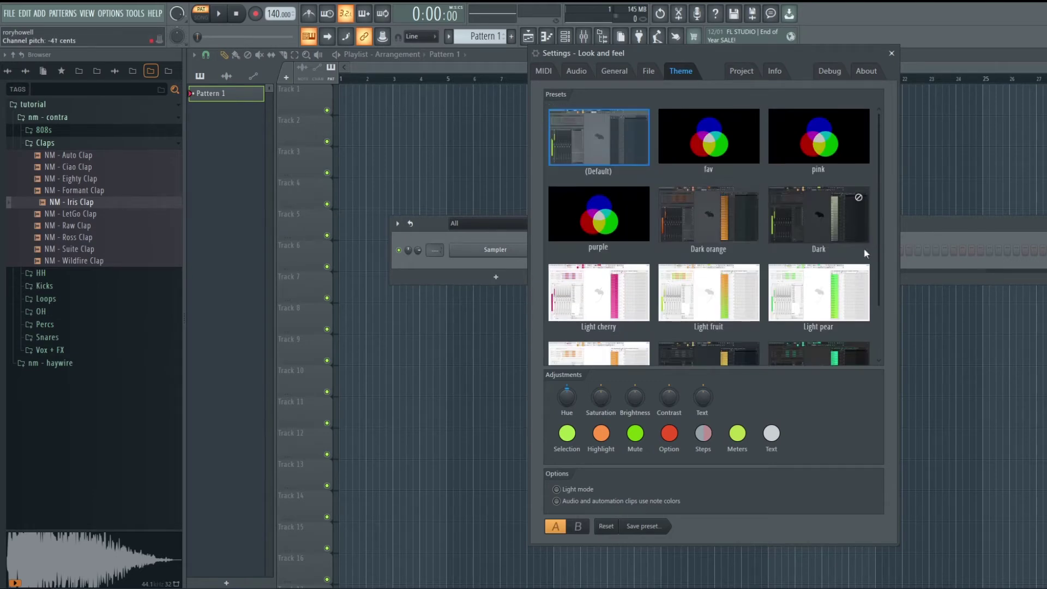
pyautogui.scroll(-2, 849, 244)
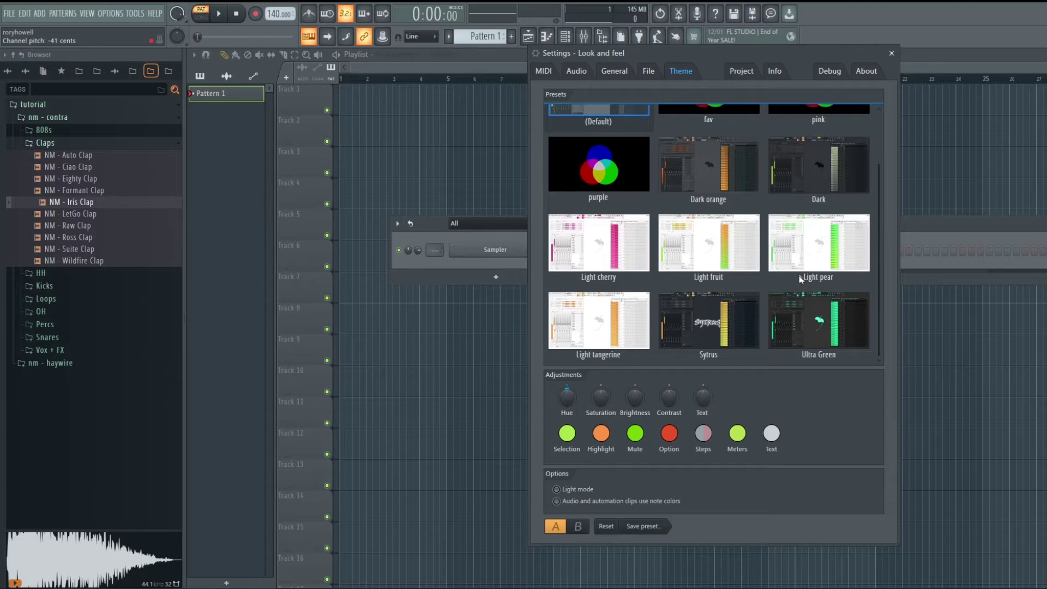
pyautogui.click(817, 319)
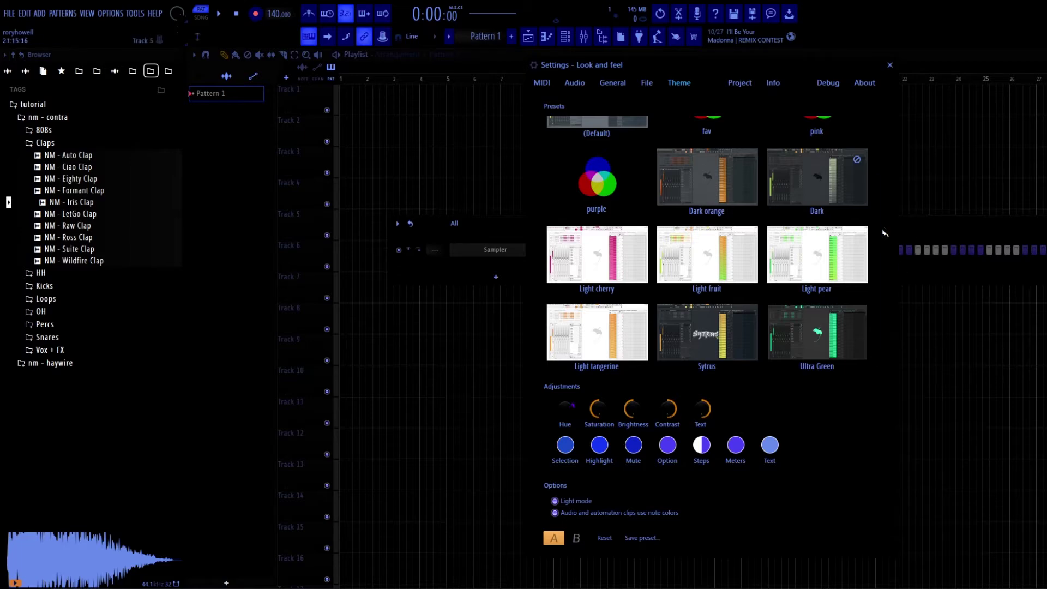
pyautogui.scroll(2, 876, 235)
pyautogui.scroll(-2, 877, 245)
pyautogui.moveTo(753, 63); pyautogui.dragTo(731, 75)
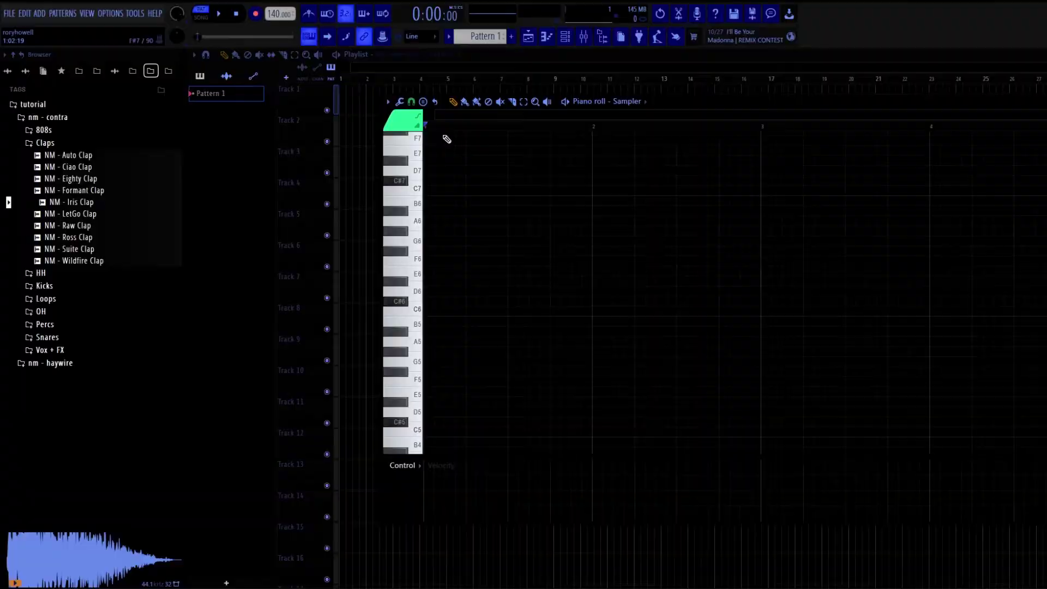
# Step: Increase the grid contrast of the piano roll
pyautogui.click(388, 102)
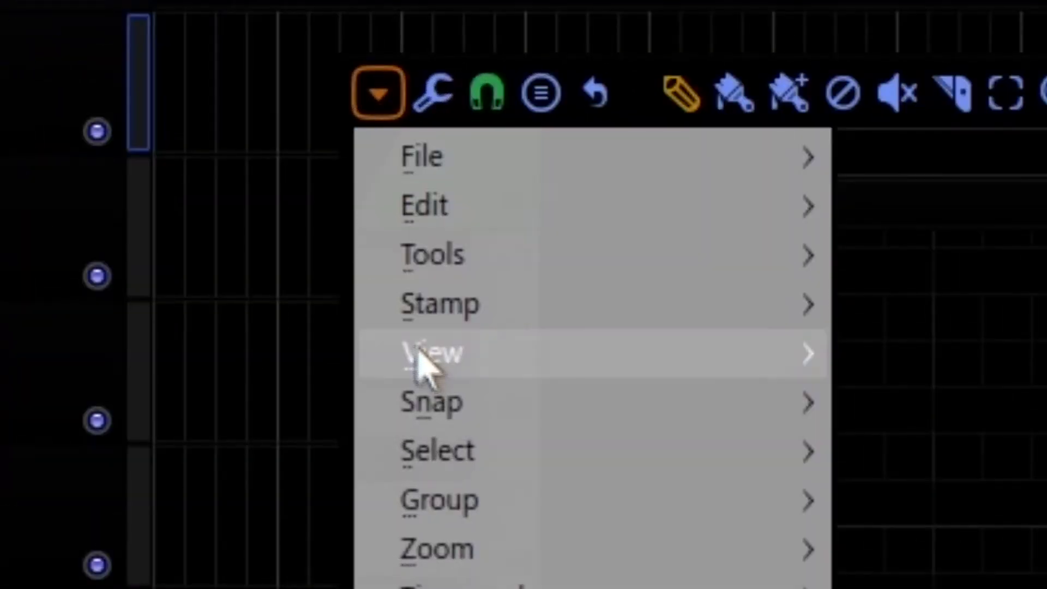
pyautogui.moveTo(429, 355)
pyautogui.moveTo(965, 442)
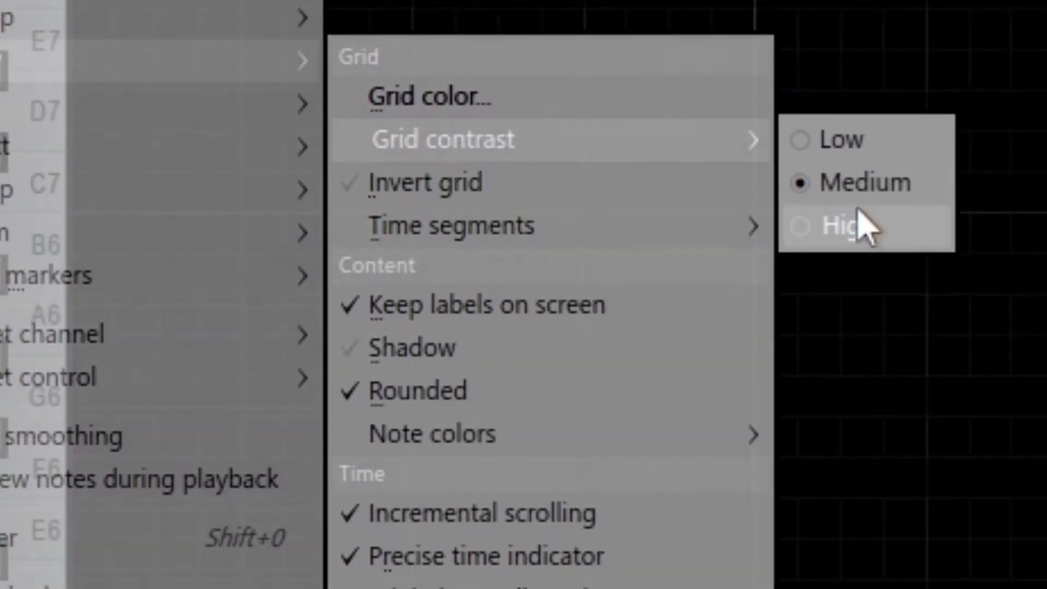
pyautogui.click(866, 228)
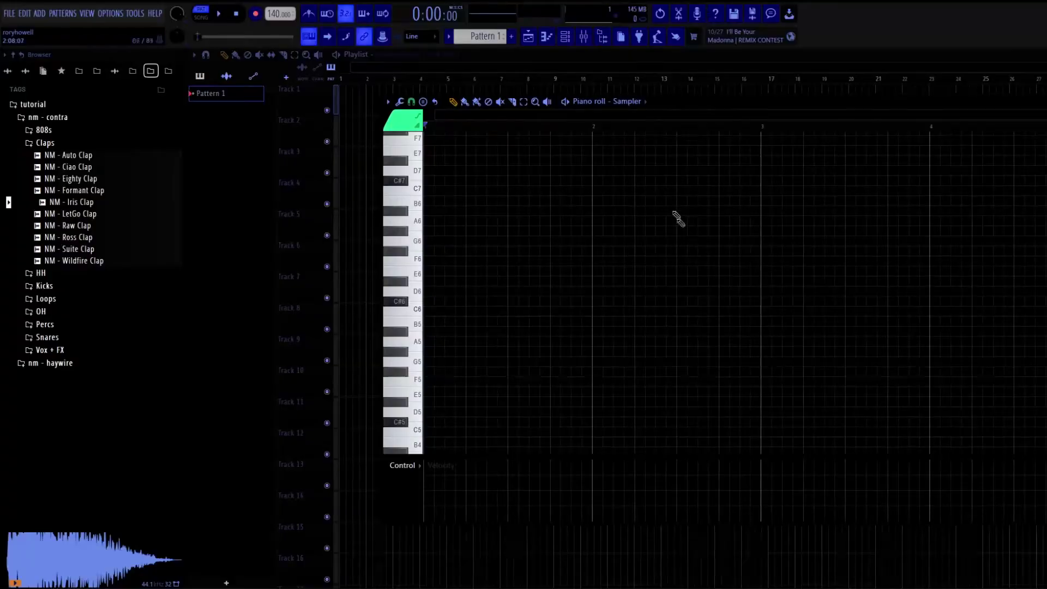
# Step: Place test notes around A6 in the first bar of the piano roll and remove them
pyautogui.click(485, 223)
pyautogui.rightClick(487, 229)
pyautogui.click(485, 225)
pyautogui.rightClick(486, 229)
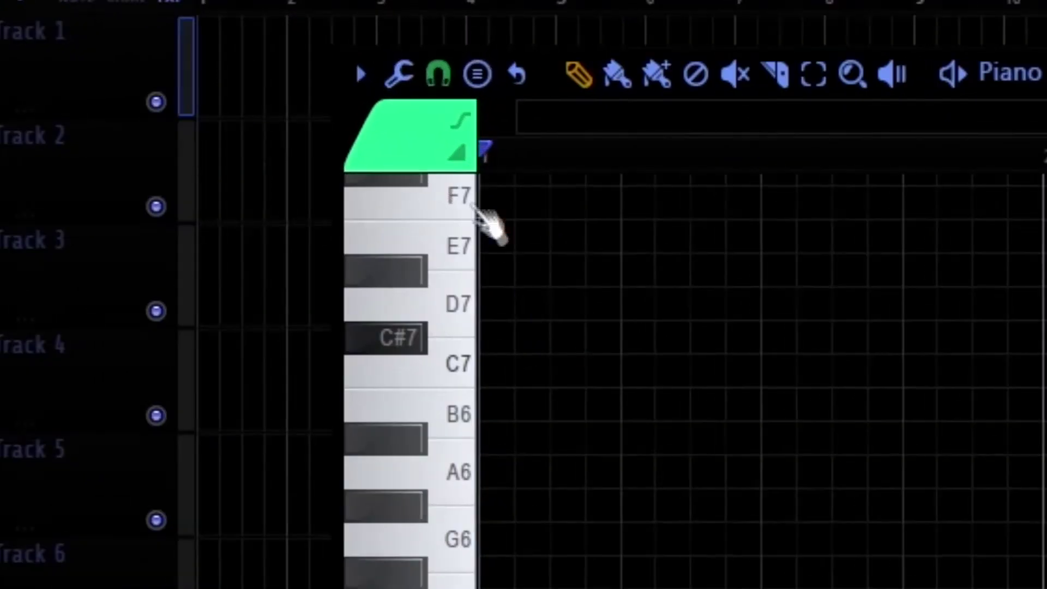
# Step: Set the piano roll note color to medium blue #0D24C6 and draw a one-bar E6 note in bar 1
pyautogui.click(393, 147)
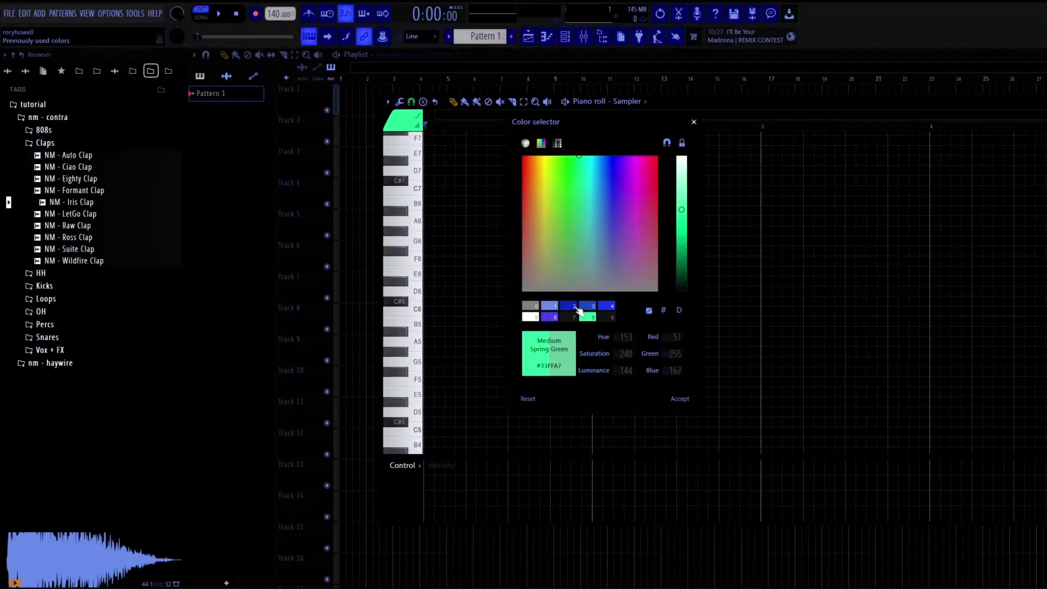
pyautogui.click(579, 311)
pyautogui.moveTo(475, 278); pyautogui.dragTo(761, 272)
# Step: Fill the remaining colors of the piano roll's note palette with medium blue #0D24C6, accept the palette and close the piano roll
pyautogui.click(388, 103)
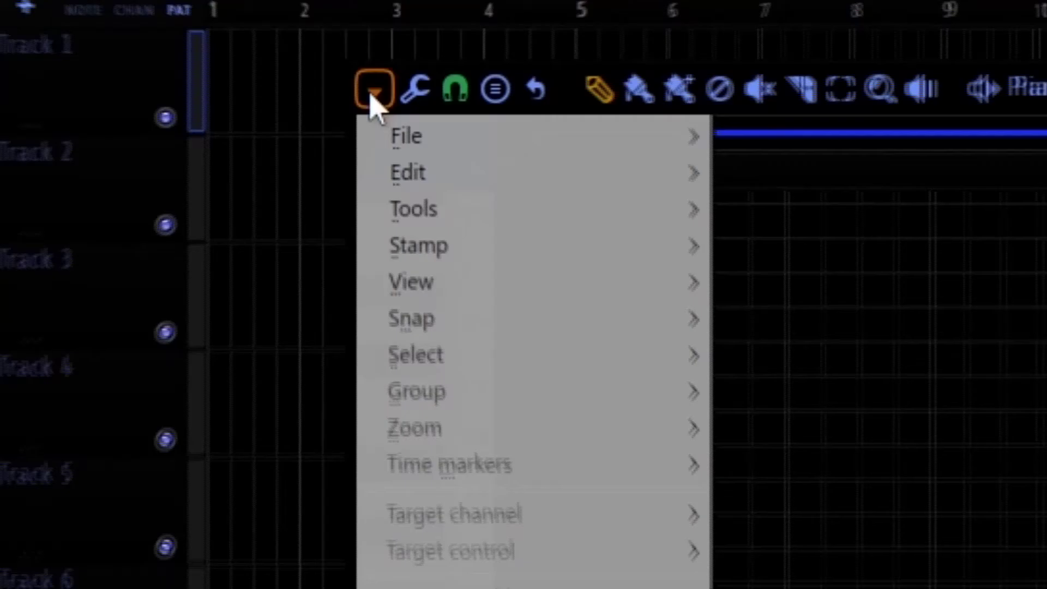
pyautogui.moveTo(444, 289)
pyautogui.moveTo(714, 483)
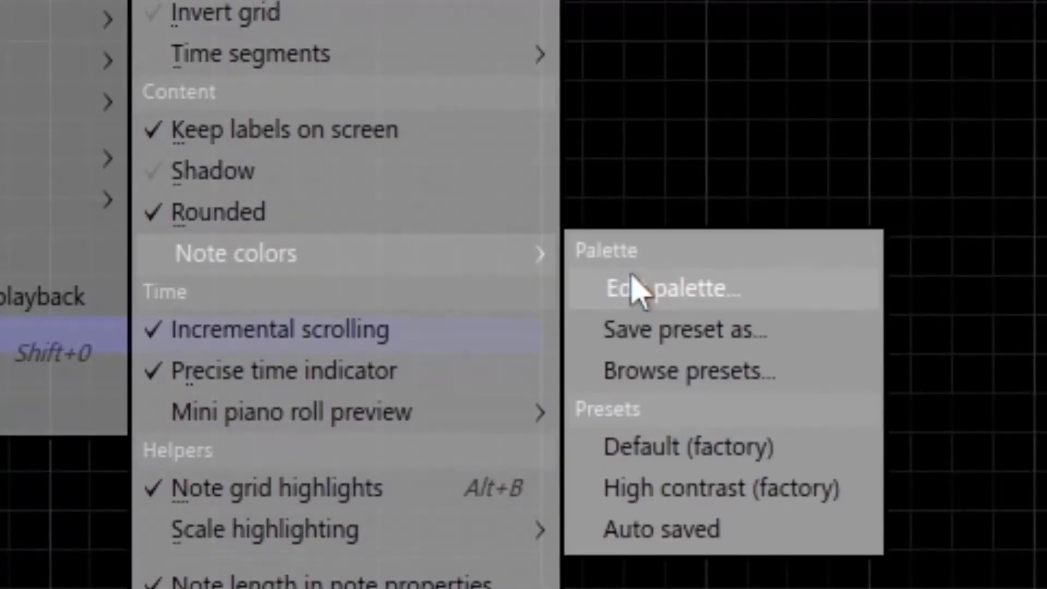
pyautogui.click(1043, 502)
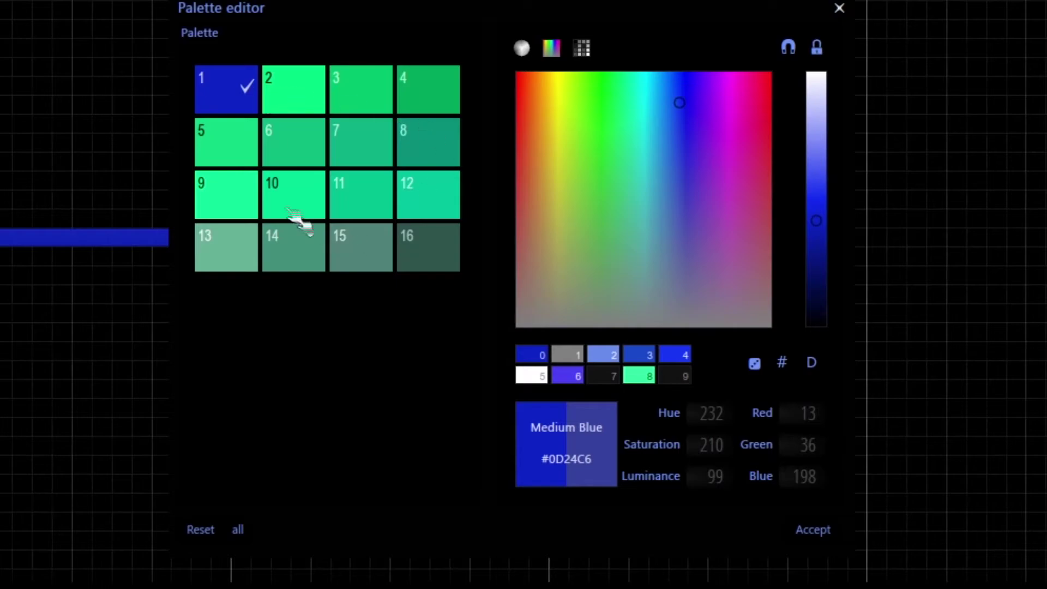
pyautogui.click(293, 93)
pyautogui.click(518, 356)
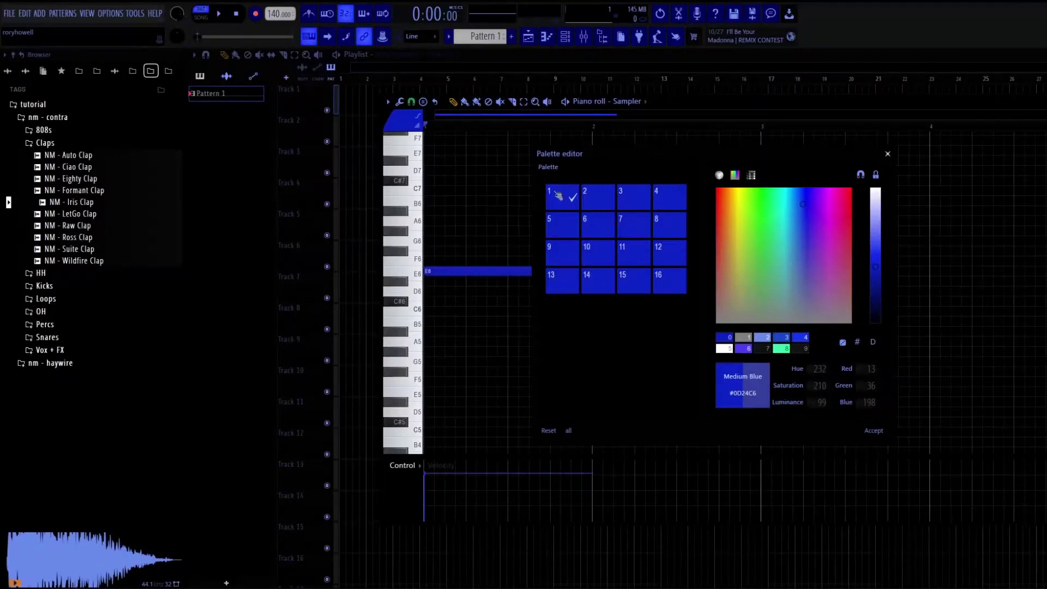
pyautogui.moveTo(626, 158); pyautogui.dragTo(669, 149)
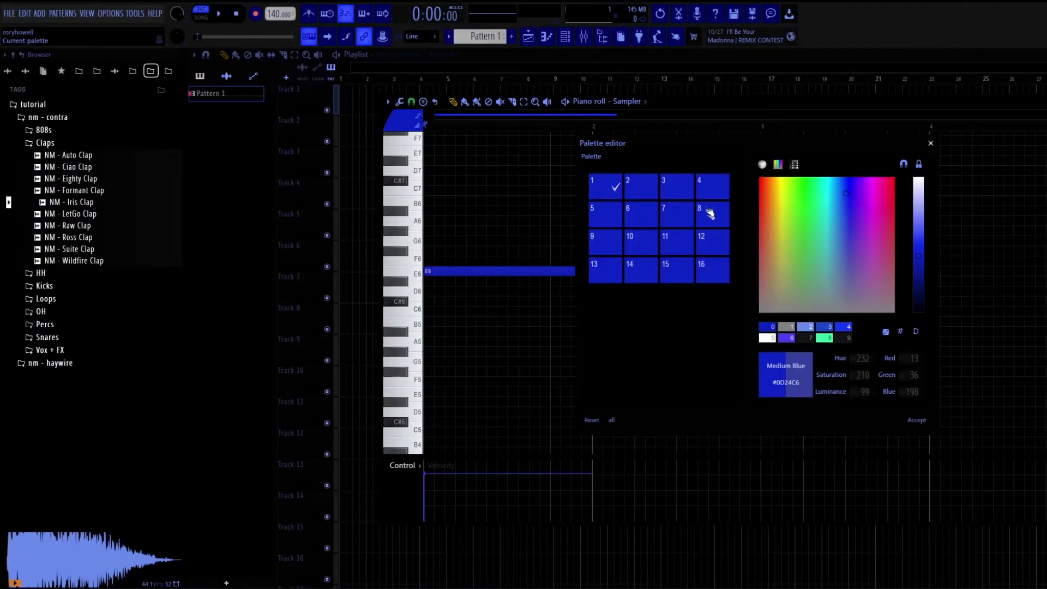
pyautogui.click(917, 421)
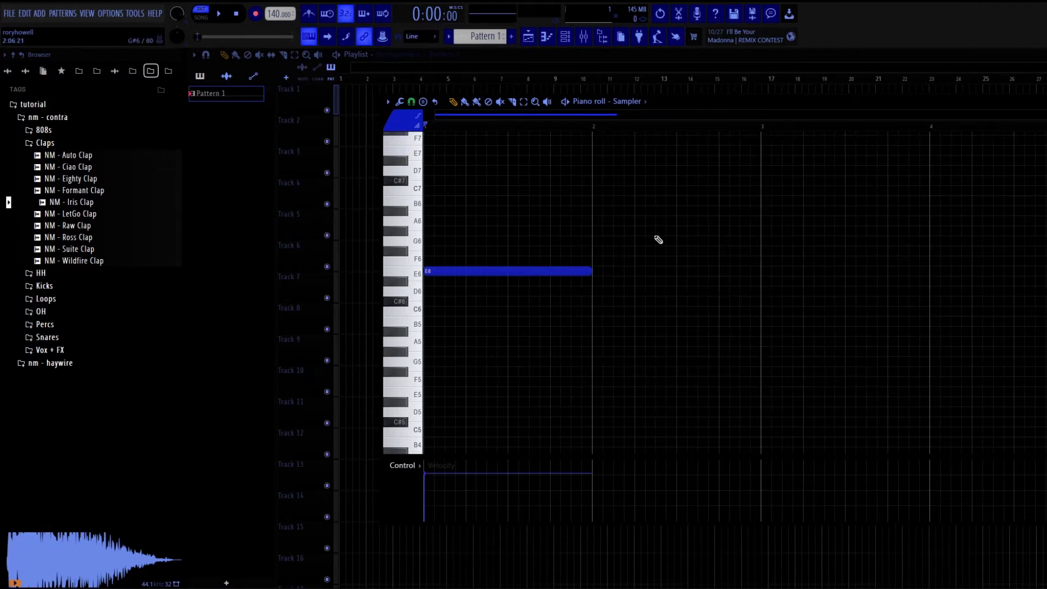
pyautogui.press('F7')
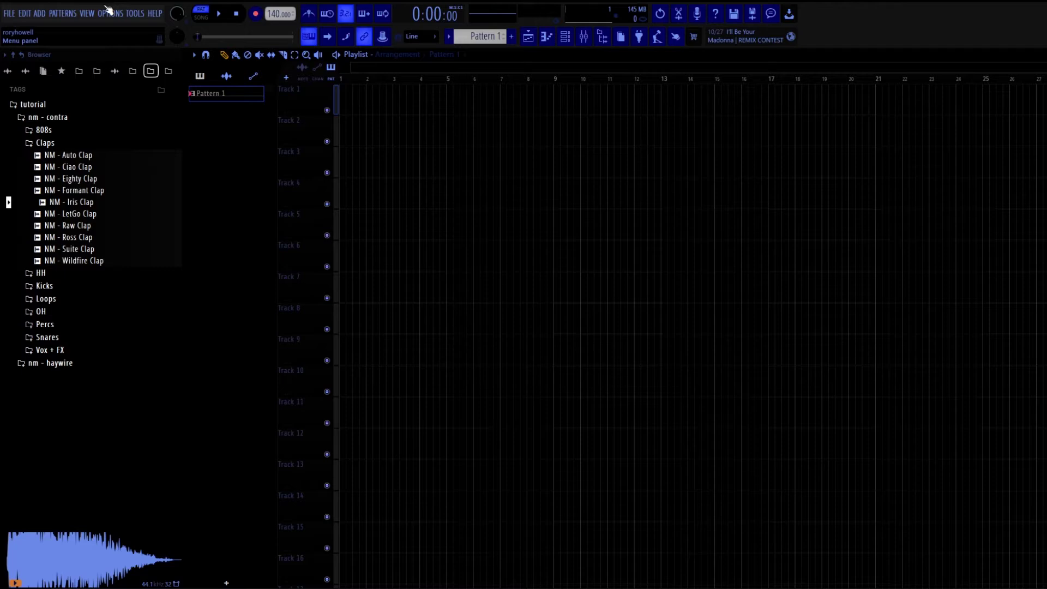
# Step: Place the NM - Faces OH, NM - Vapor OH and NM - Arthur OH samples on playlist tracks 3, 2 and 1
pyautogui.moveTo(1043, 68); pyautogui.dragTo(1043, 90)
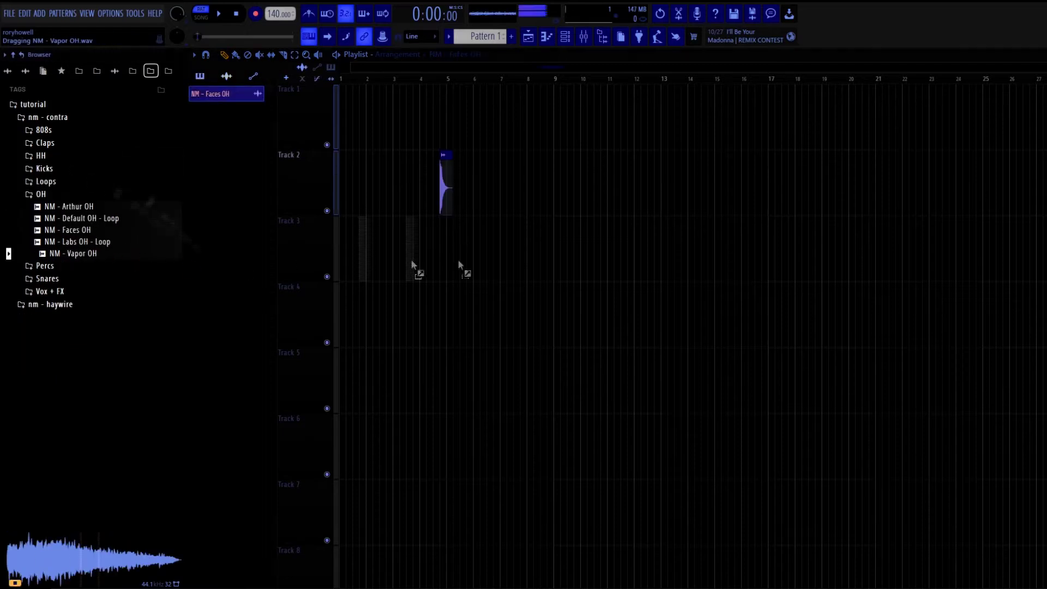
pyautogui.moveTo(416, 268); pyautogui.dragTo(513, 248)
pyautogui.moveTo(98, 252); pyautogui.dragTo(707, 183)
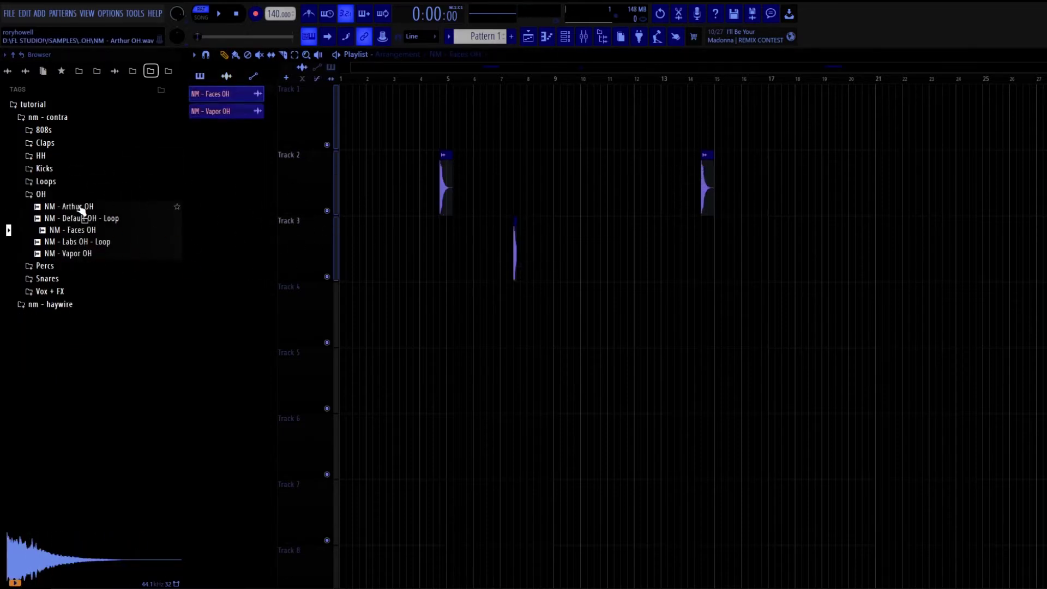
pyautogui.moveTo(81, 210); pyautogui.dragTo(583, 117)
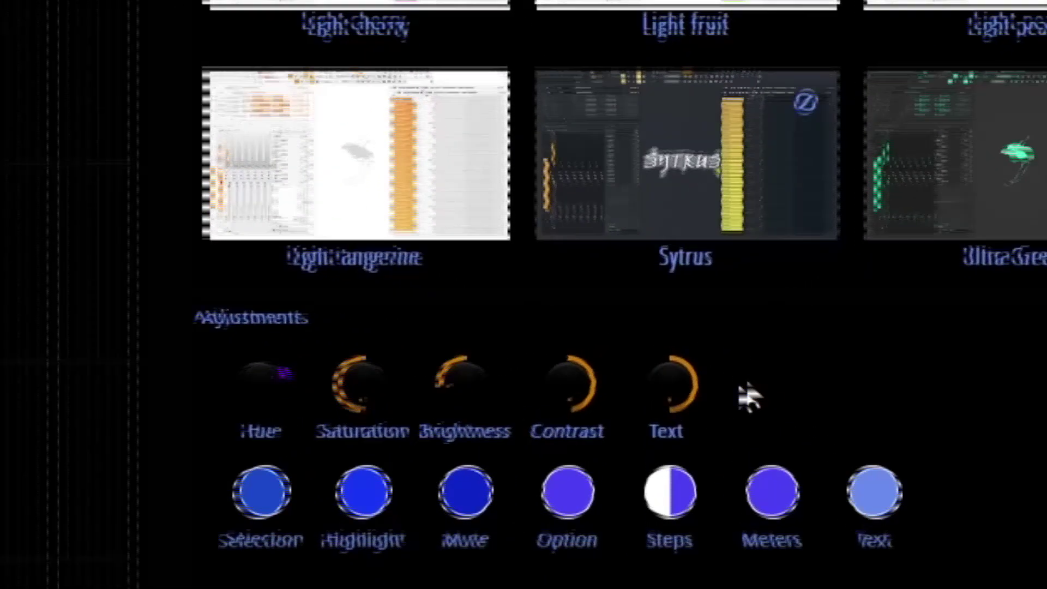
# Step: Adjust the theme's text contrast, lowering it to the minimum and raising it back above the midpoint
pyautogui.moveTo(680, 422); pyautogui.dragTo(679, 463)
pyautogui.moveTo(678, 413)
pyautogui.mouseDown()
pyautogui.moveTo(678, 480)
pyautogui.moveTo(679, 420)
pyautogui.mouseUp()
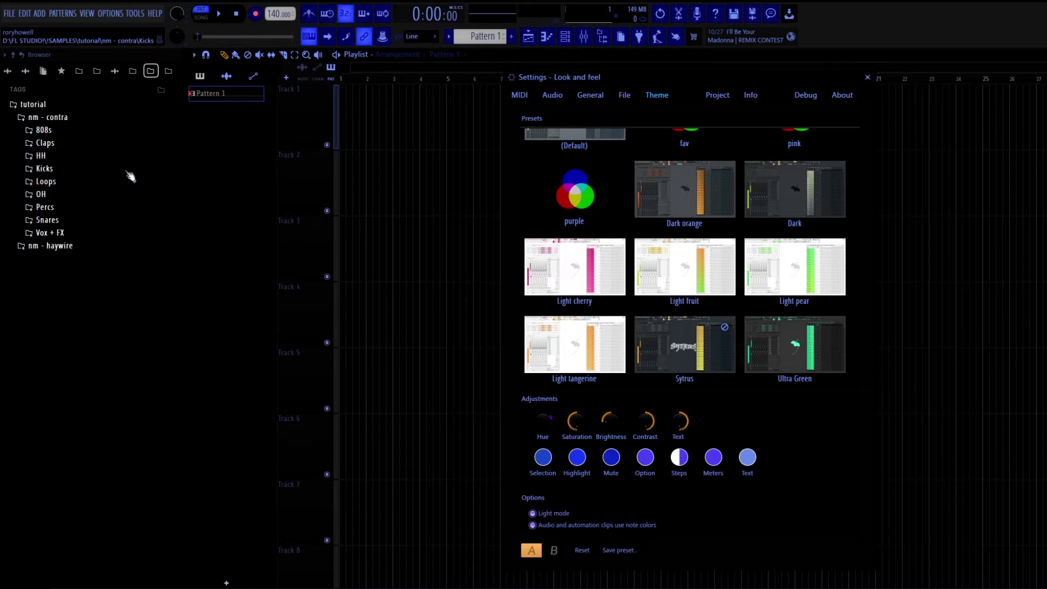
pyautogui.moveTo(680, 421); pyautogui.dragTo(680, 485)
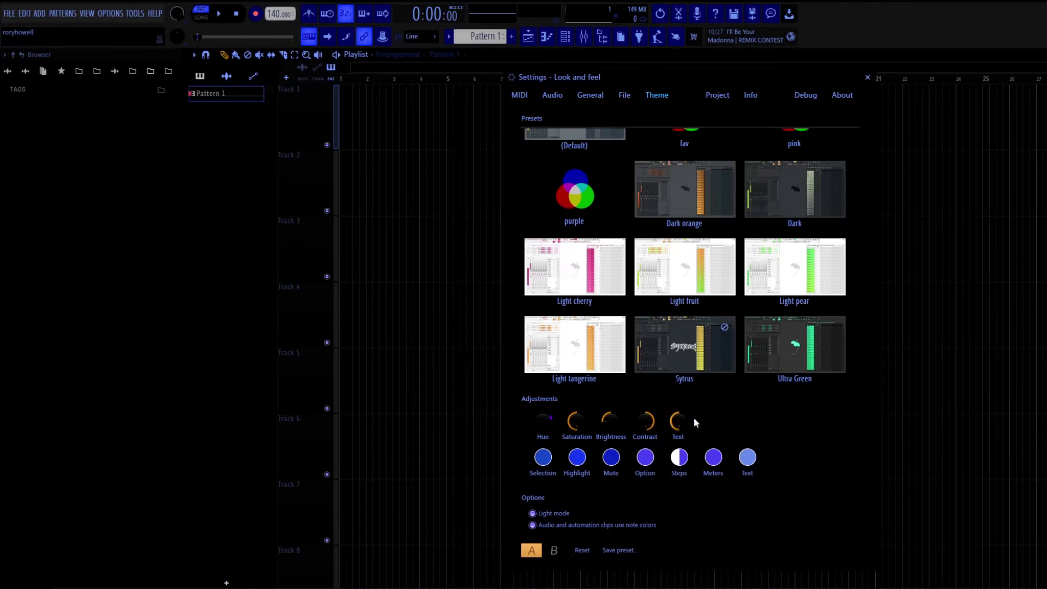
pyautogui.moveTo(682, 425); pyautogui.dragTo(683, 422)
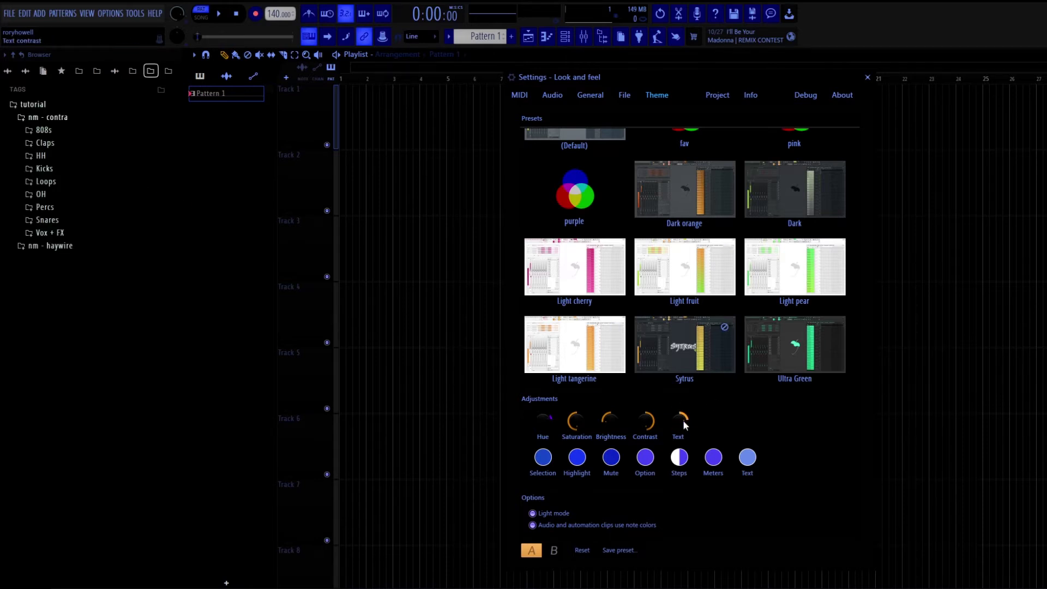
# Step: Switch to the GitHub page of fl-studio-gradient-colorizer and download the repository as a ZIP
pyautogui.scroll(-5, 683, 421)
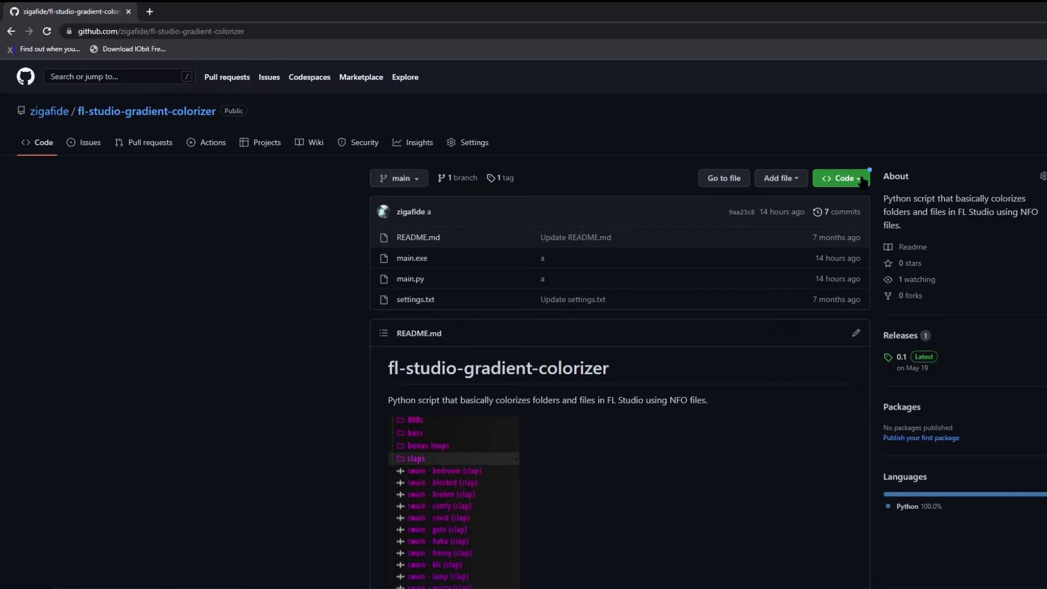
pyautogui.click(860, 179)
pyautogui.click(714, 361)
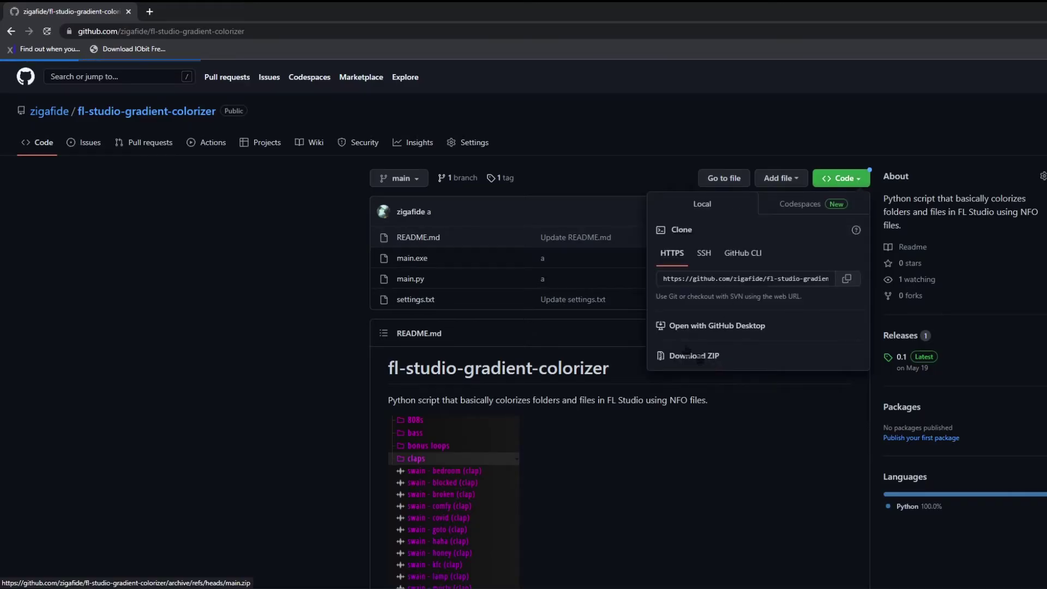
pyautogui.click(642, 308)
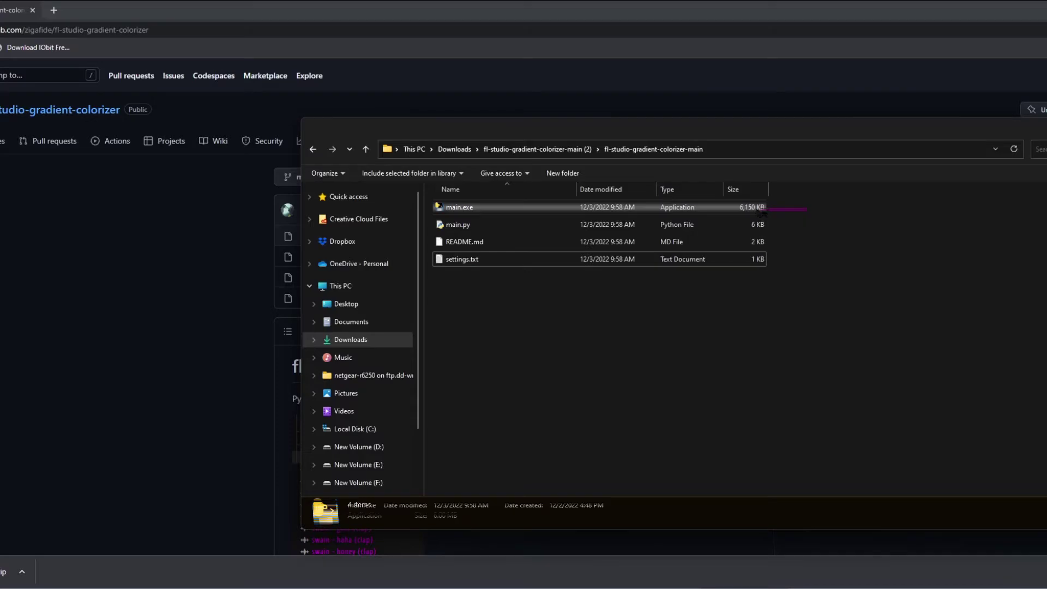
# Step: Open main.py from the extracted colorizer folder in EmEditor, look through its code and close the editor
pyautogui.moveTo(817, 209); pyautogui.dragTo(783, 207)
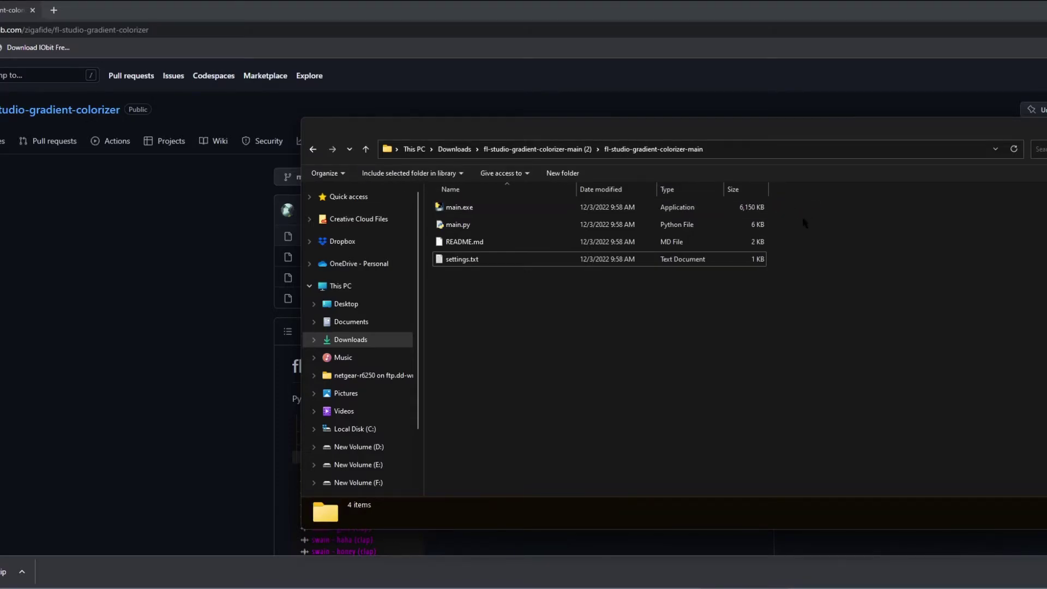
pyautogui.rightClick(763, 225)
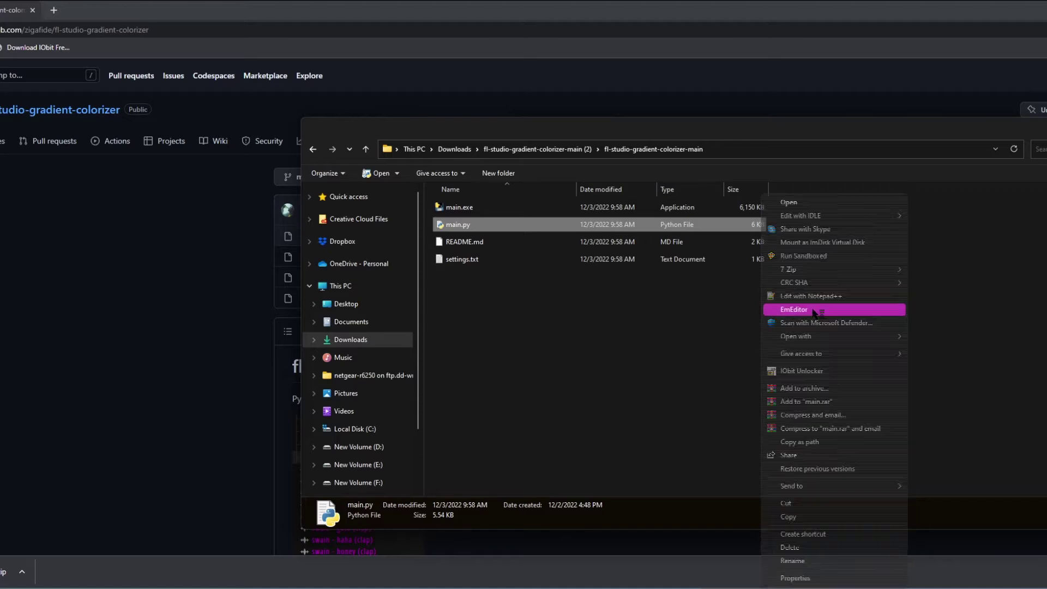
pyautogui.click(804, 309)
pyautogui.scroll(-8, 860, 297)
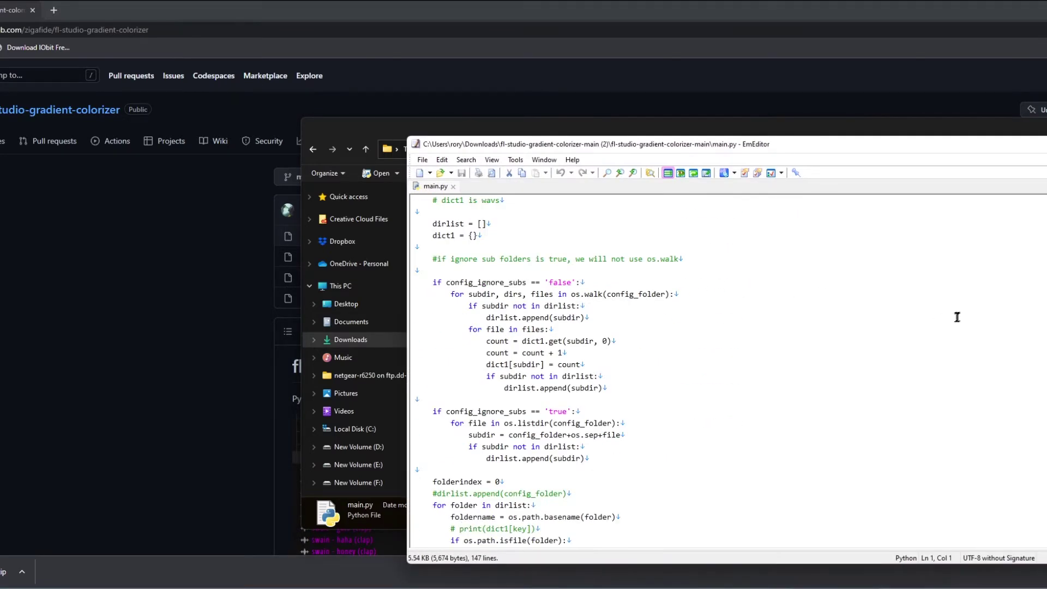
pyautogui.hotkey('alt', 'F4')
pyautogui.click(807, 228)
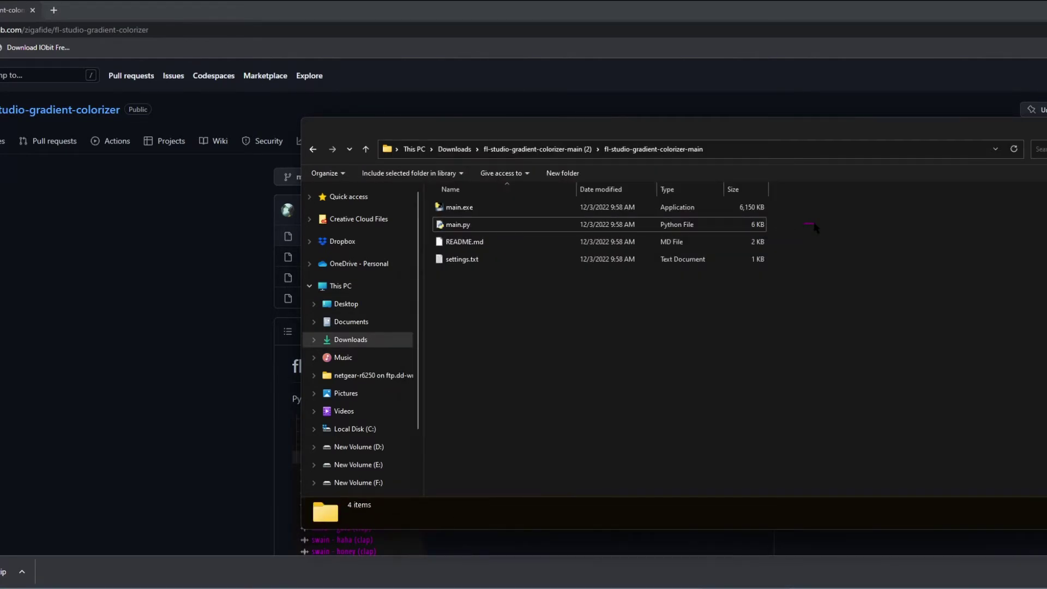
pyautogui.moveTo(807, 215); pyautogui.dragTo(764, 217)
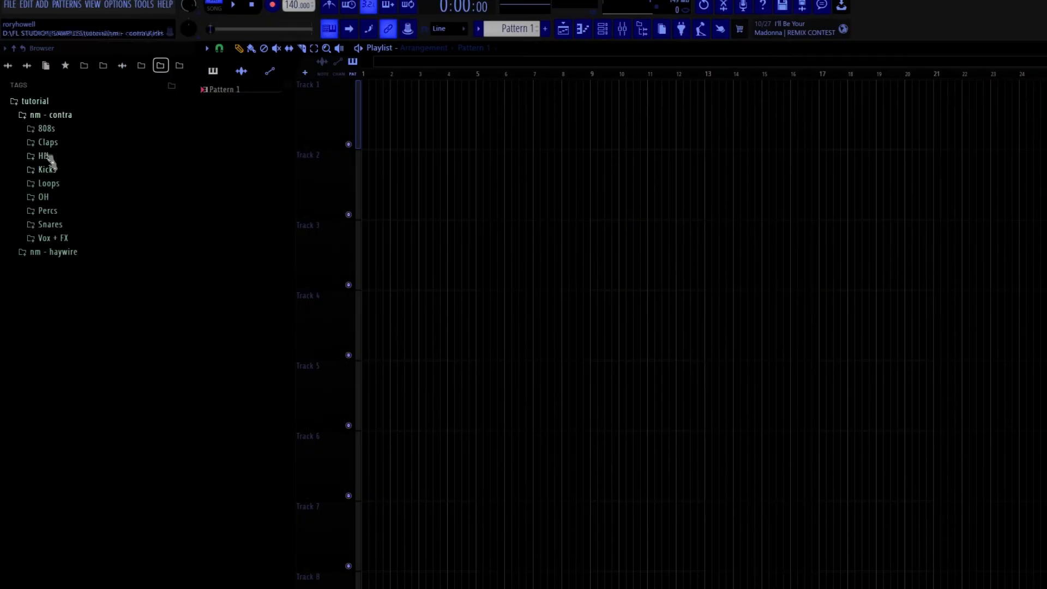
# Step: Switch to FL Studio and open the browser's tutorial sample folder in File Explorer
pyautogui.rightClick(30, 101)
pyautogui.rightClick(22, 99)
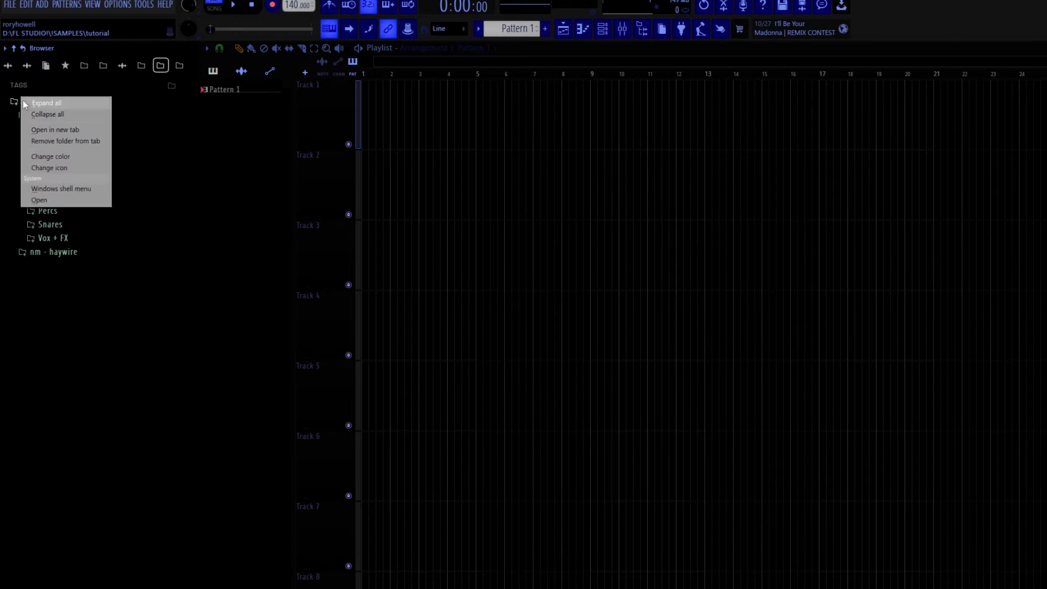
pyautogui.click(57, 200)
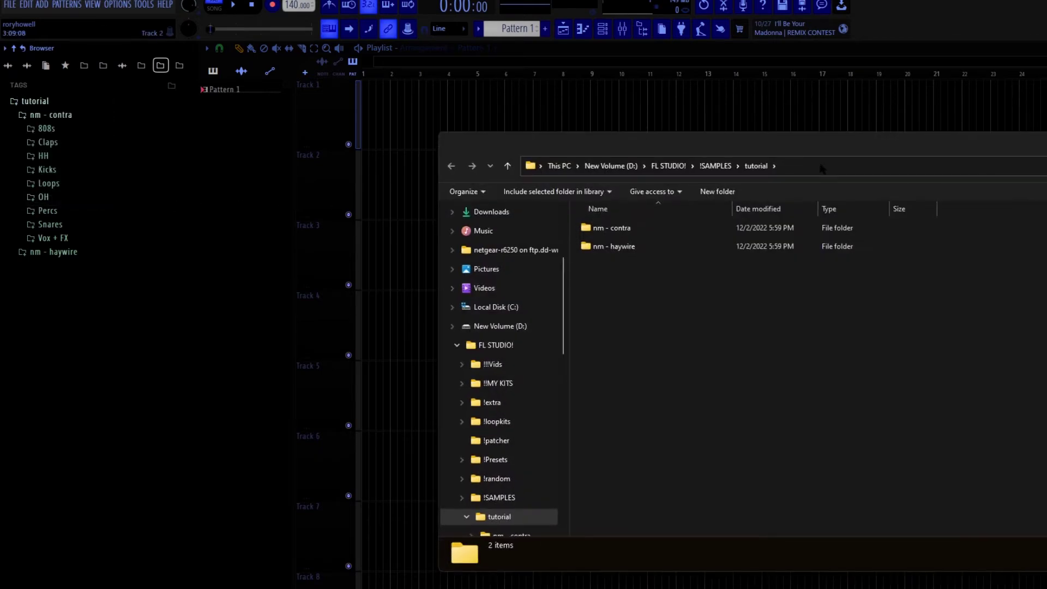
# Step: Copy the tutorial folder's path, set drumkit_folder in settings.txt to D:\FL STUDIO!\!SAMPLES\tutorial and save the file
pyautogui.click(782, 162)
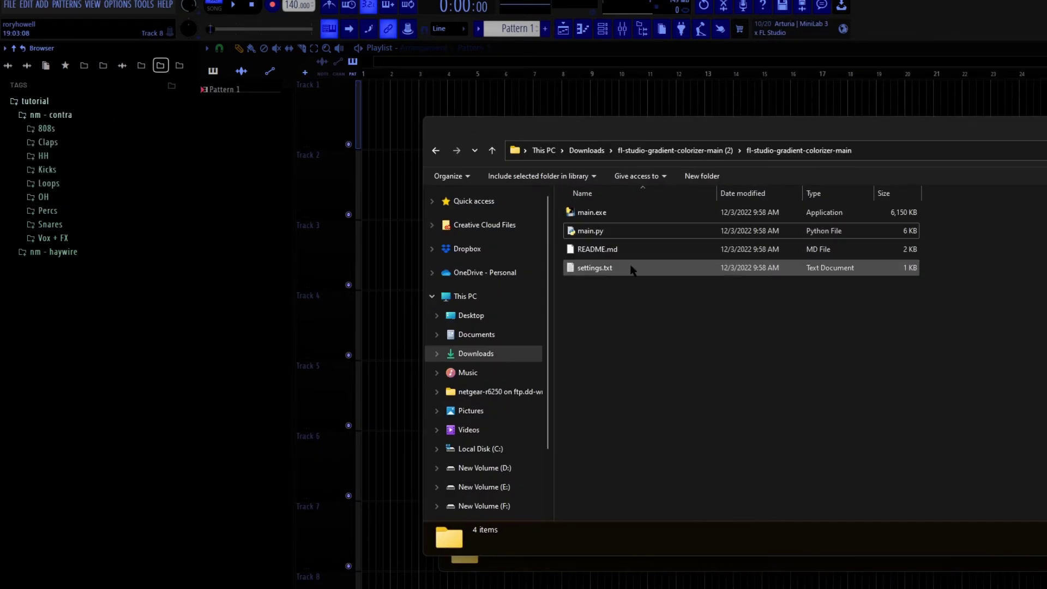
pyautogui.doubleClick(626, 271)
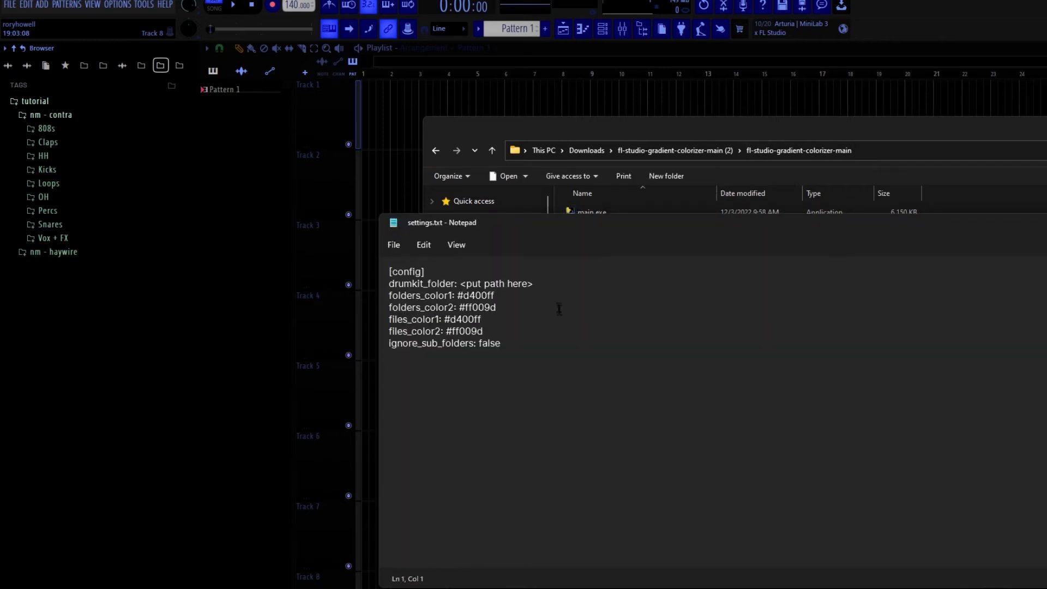
pyautogui.moveTo(533, 284); pyautogui.dragTo(461, 283)
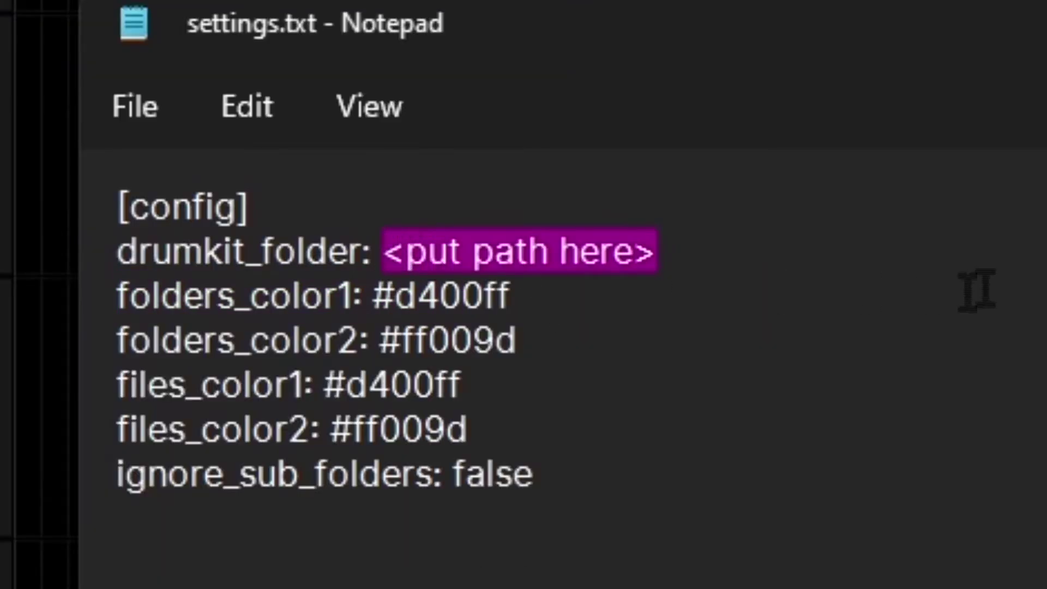
pyautogui.write('D:\\FL STUDIO!\\!SAMPLES\\tutorial')
pyautogui.hotkey('ctrl', 's')
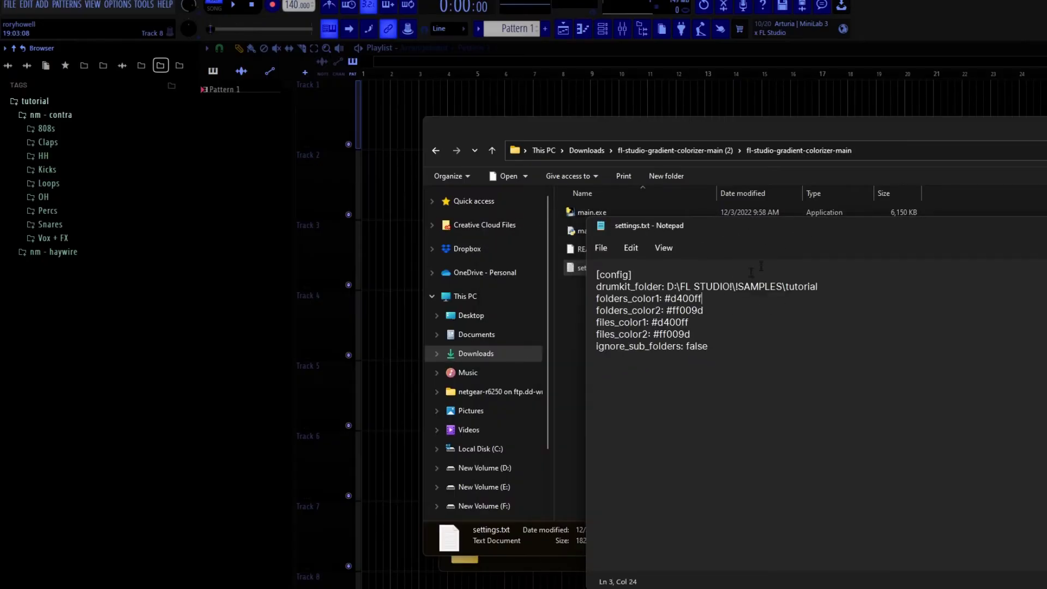
pyautogui.moveTo(758, 231); pyautogui.dragTo(814, 224)
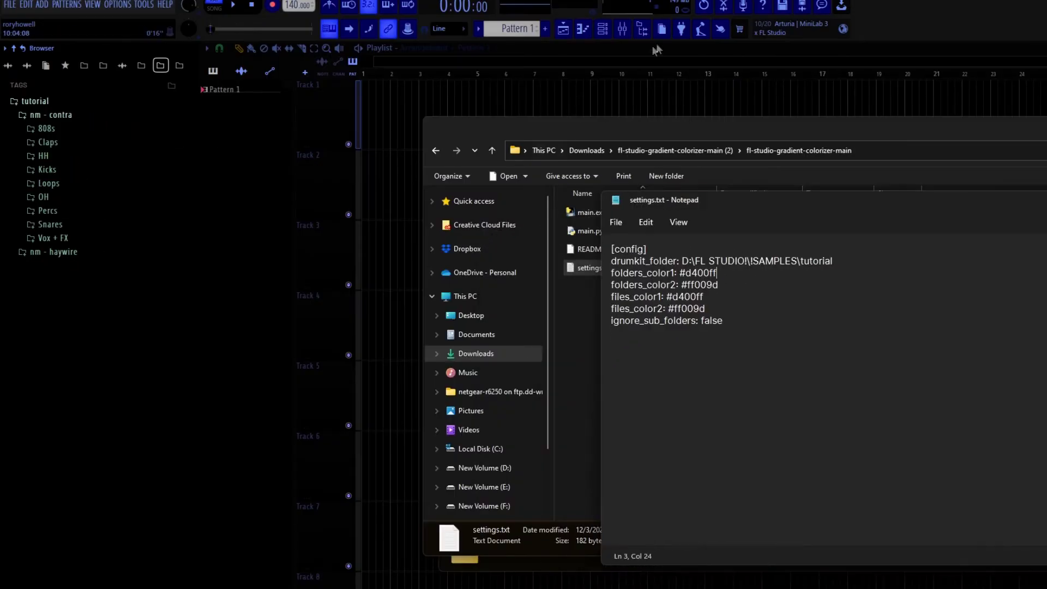
# Step: Capture a screenshot of FL Studio's upper toolbar area and copy it for pasting into paint.net
pyautogui.click(656, 48)
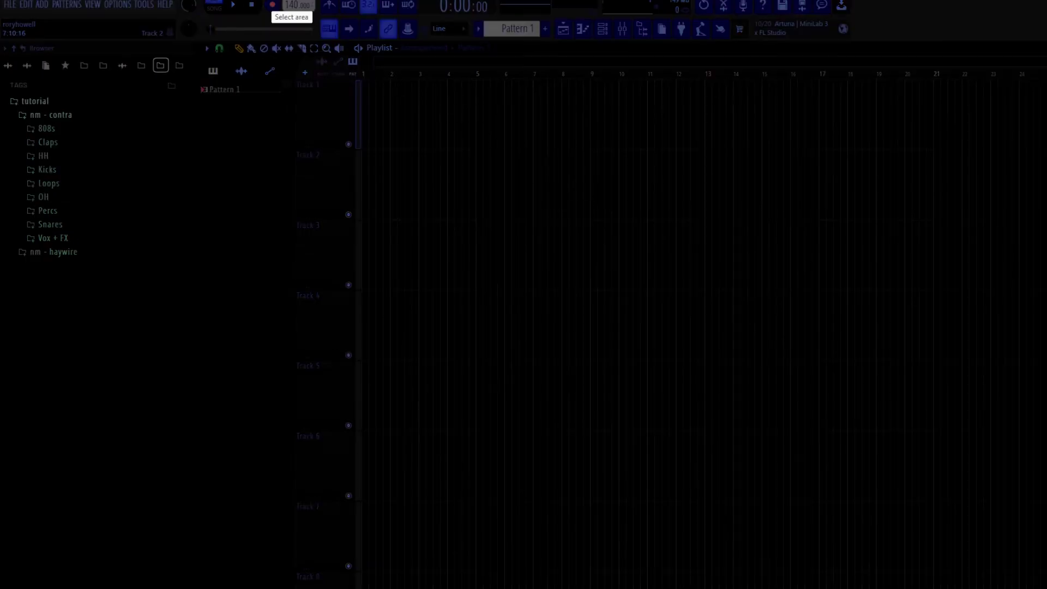
pyautogui.moveTo(279, 2)
pyautogui.mouseDown()
pyautogui.moveTo(618, 23)
pyautogui.moveTo(647, 68)
pyautogui.mouseUp()
pyautogui.hotkey('ctrl', 'c')
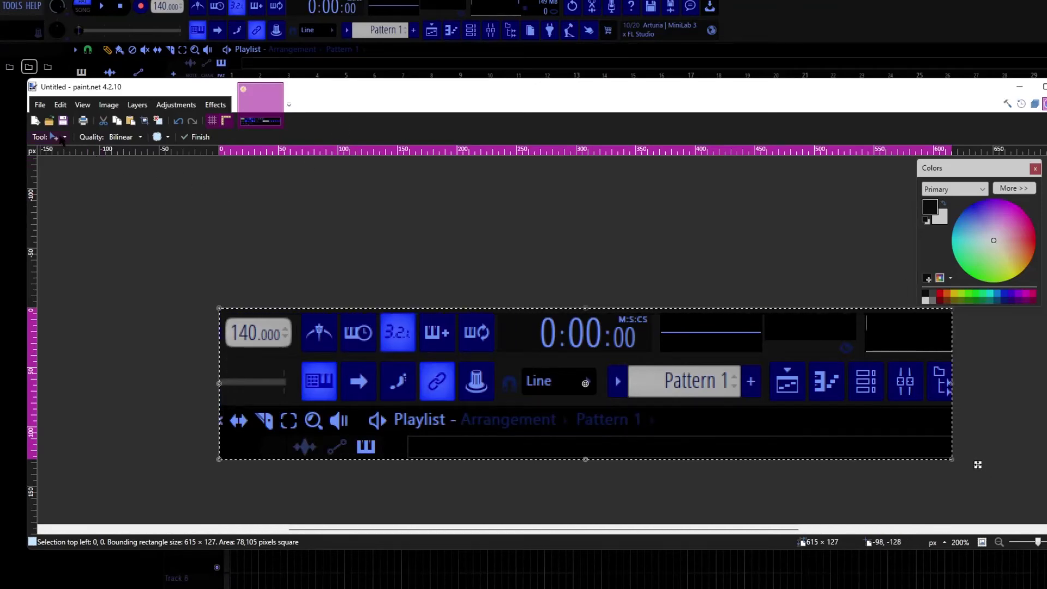
# Step: Sample the bright blue of a highlighted toolbar button with the Color Picker and select its hex code 2E4FFF for copying
pyautogui.click(63, 138)
pyautogui.click(64, 338)
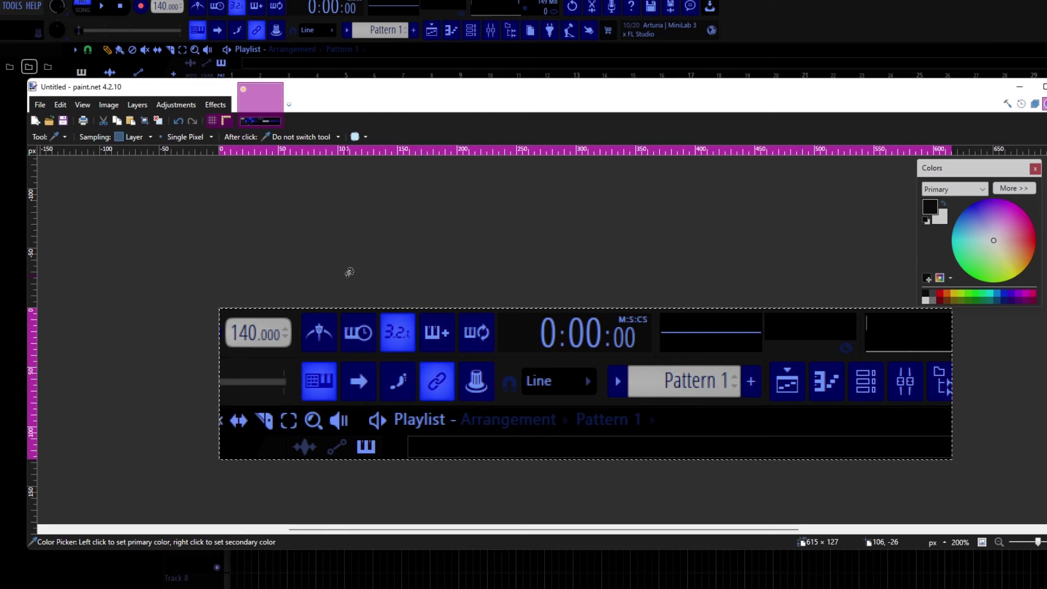
pyautogui.click(64, 138)
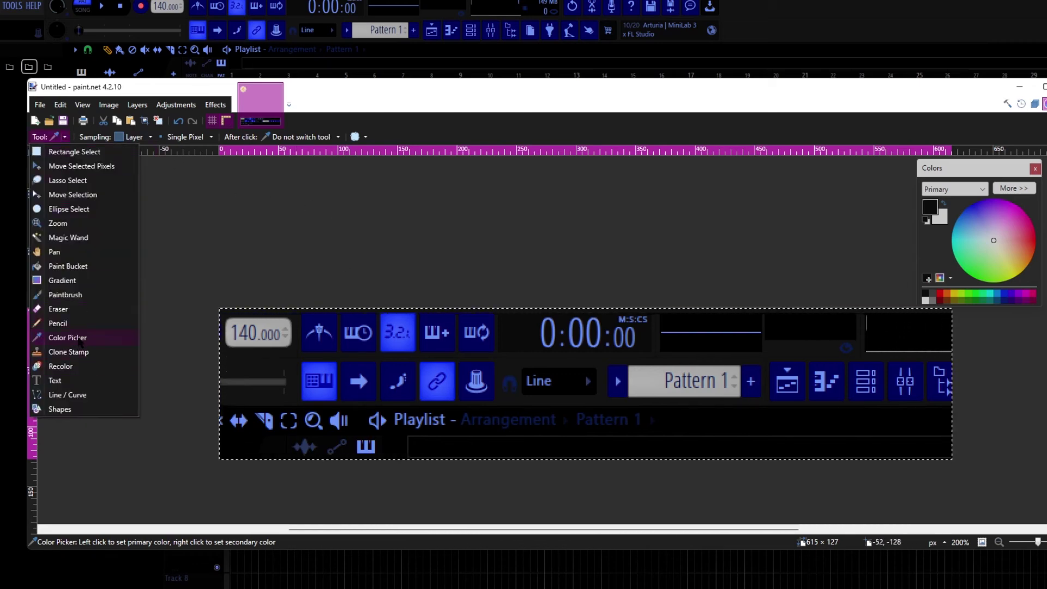
pyautogui.click(79, 339)
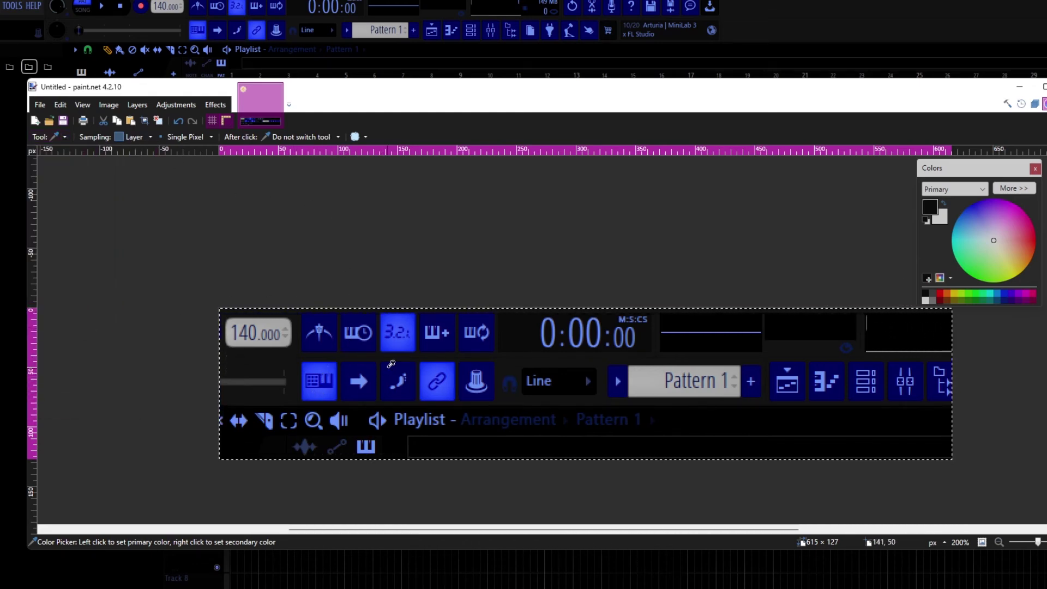
pyautogui.click(297, 383)
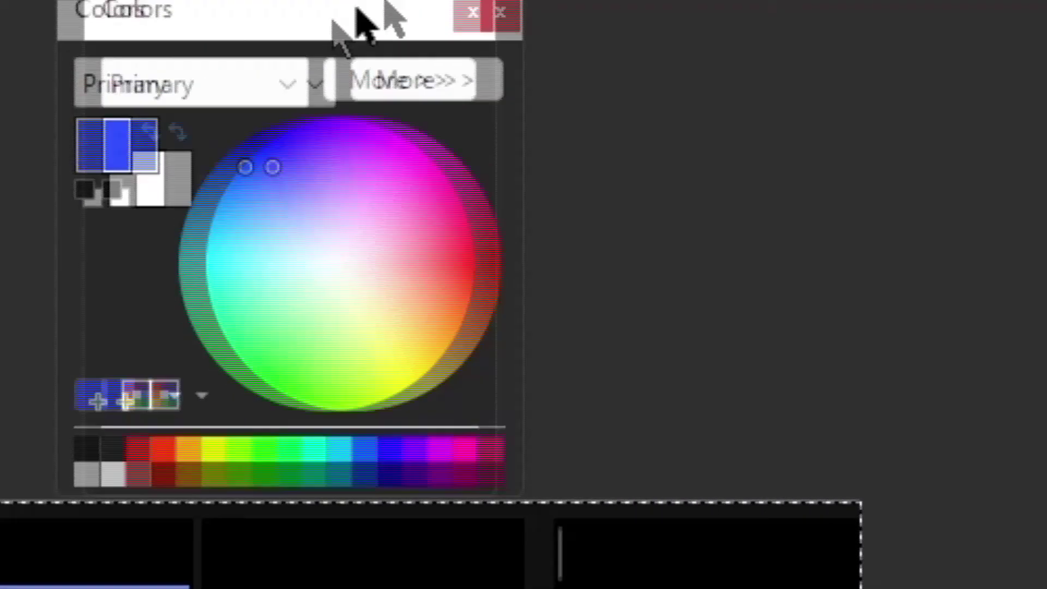
pyautogui.click(420, 81)
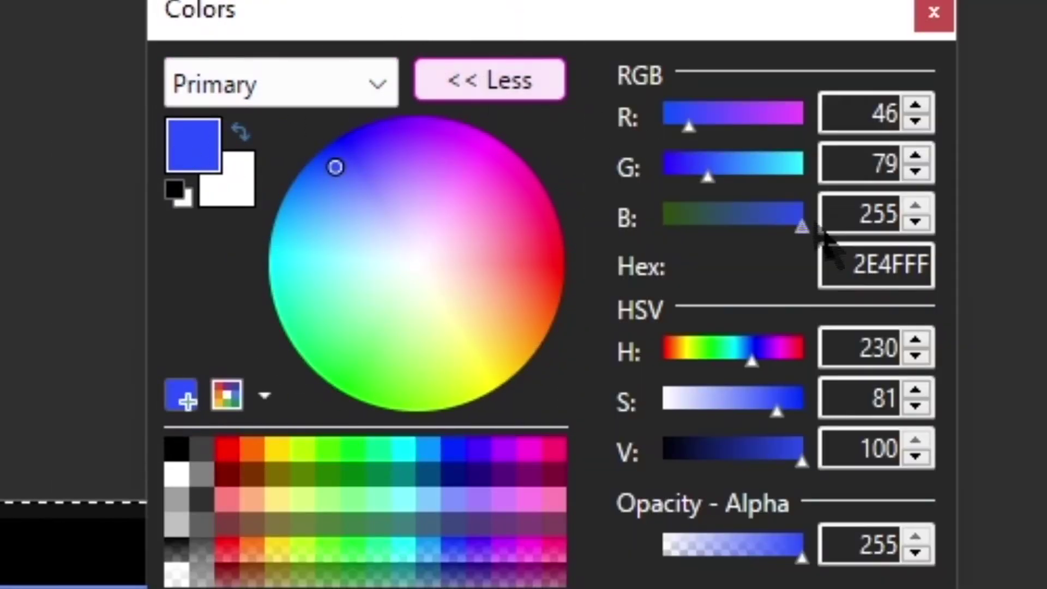
pyautogui.moveTo(851, 264); pyautogui.dragTo(995, 259)
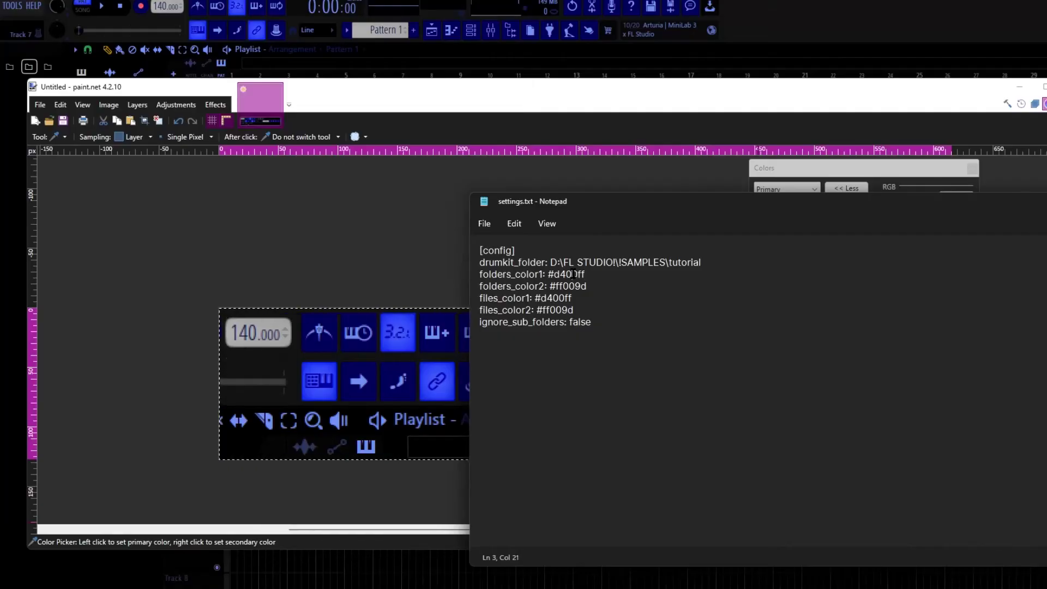
# Step: Set folders_color1 and files_color1 in settings.txt to #2E4FFF and save the file
pyautogui.hotkey('ctrl', 'v')
pyautogui.doubleClick(556, 299)
pyautogui.hotkey('ctrl', 'v')
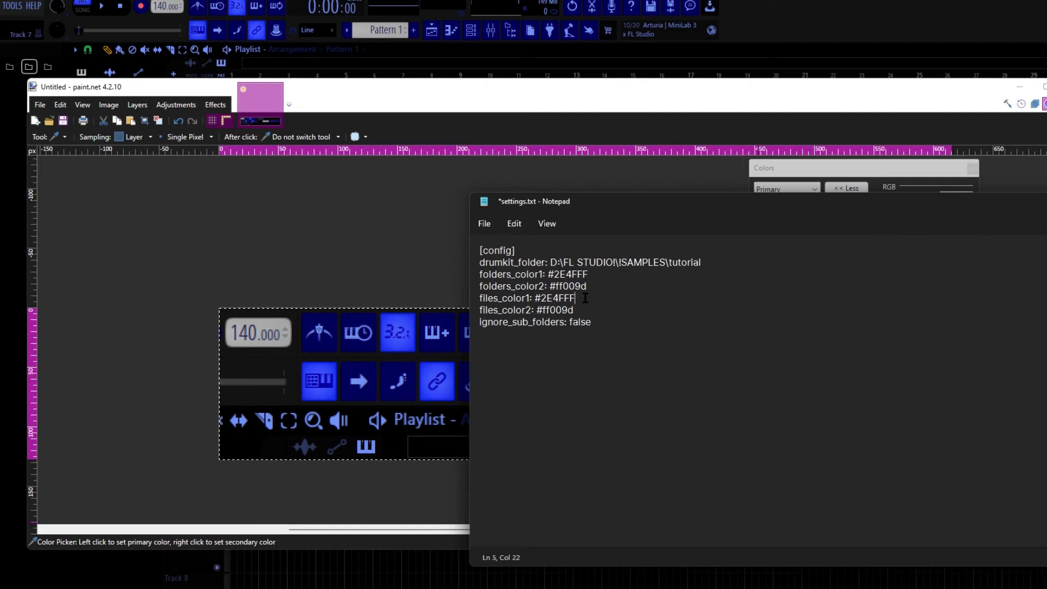
pyautogui.hotkey('ctrl', 's')
# Step: Sample the dark blue of an inactive toolbar button in paint.net and copy its hex code 01015D
pyautogui.click(673, 110)
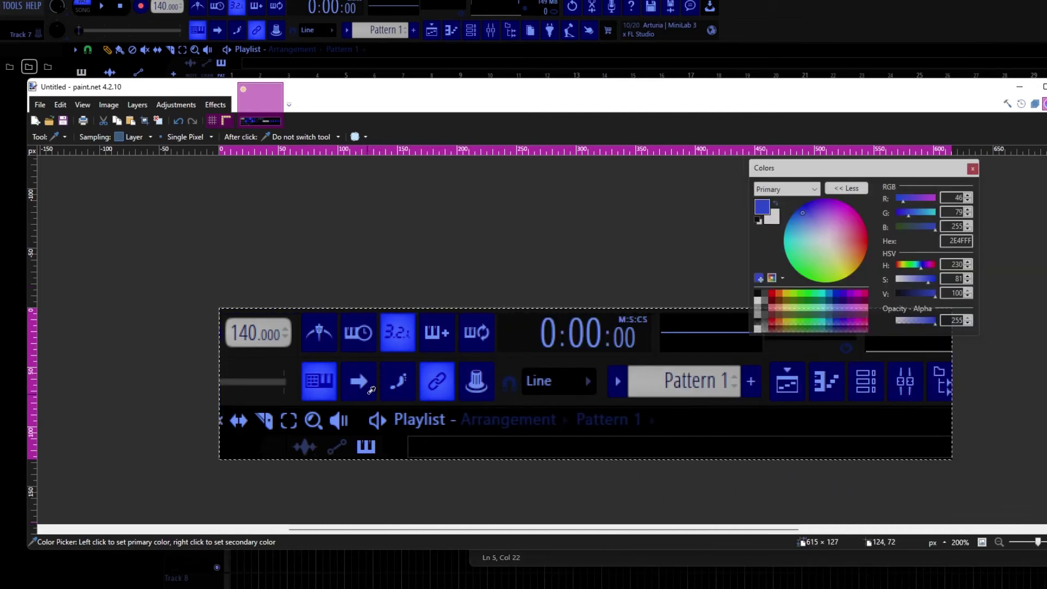
pyautogui.click(370, 390)
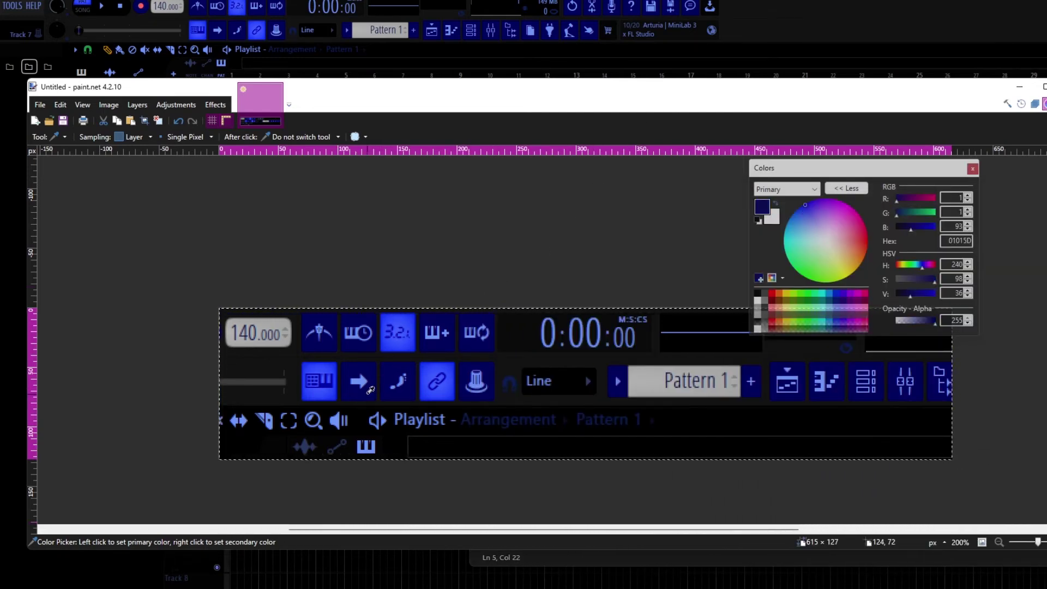
pyautogui.click(958, 240)
pyautogui.hotkey('ctrl', 'c')
# Step: Set folders_color2 and files_color2 in settings.txt to #01015D and save the file
pyautogui.hotkey('alt', 'Tab')
pyautogui.moveTo(591, 286); pyautogui.dragTo(555, 286)
pyautogui.hotkey('ctrl', 'v')
pyautogui.moveTo(577, 310); pyautogui.dragTo(541, 308)
pyautogui.hotkey('ctrl', 'v')
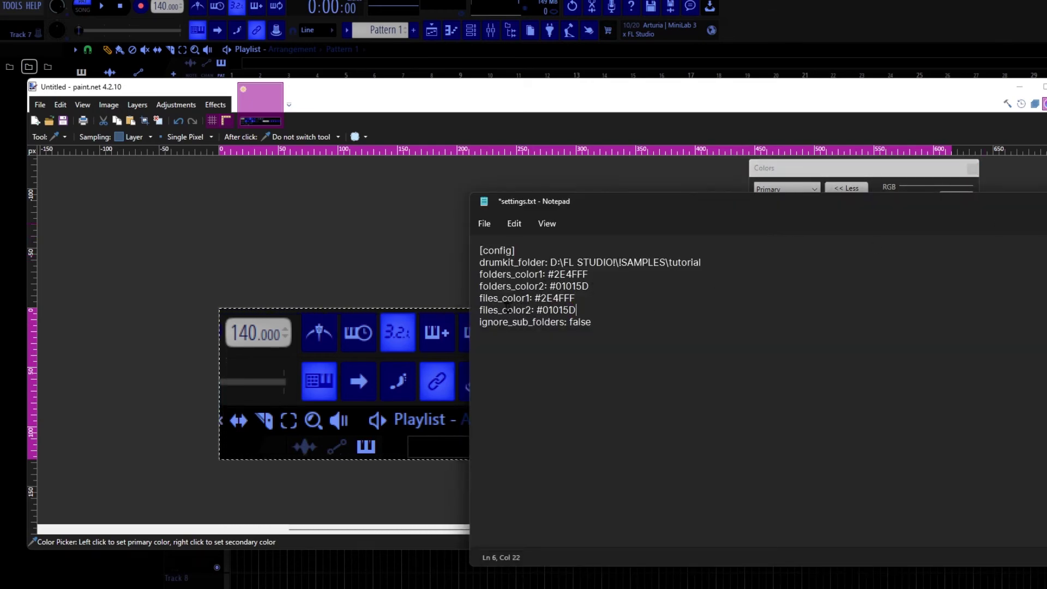
pyautogui.hotkey('ctrl', 's')
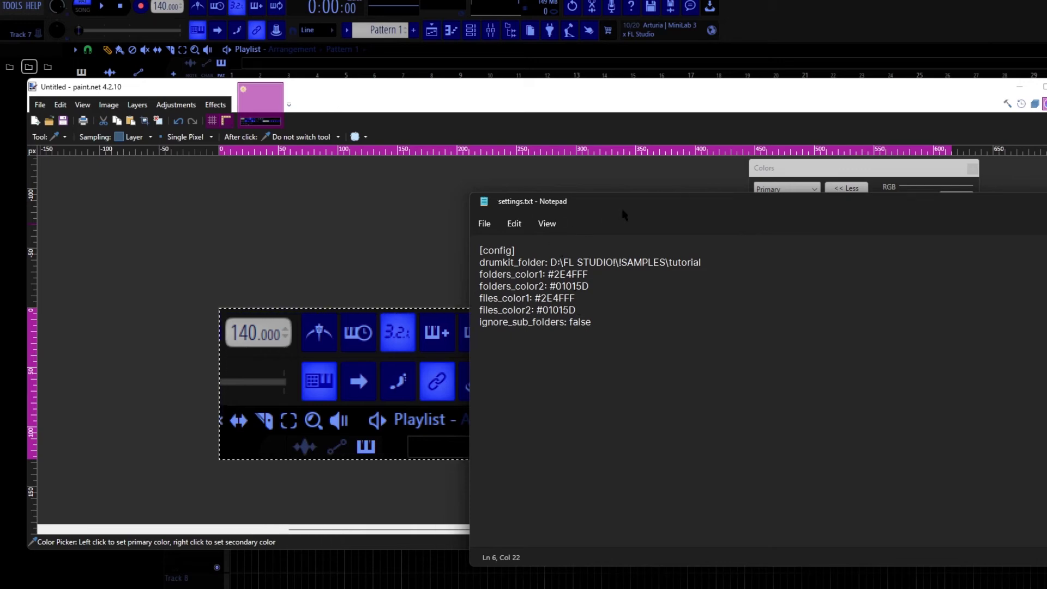
pyautogui.moveTo(546, 201); pyautogui.dragTo(464, 201)
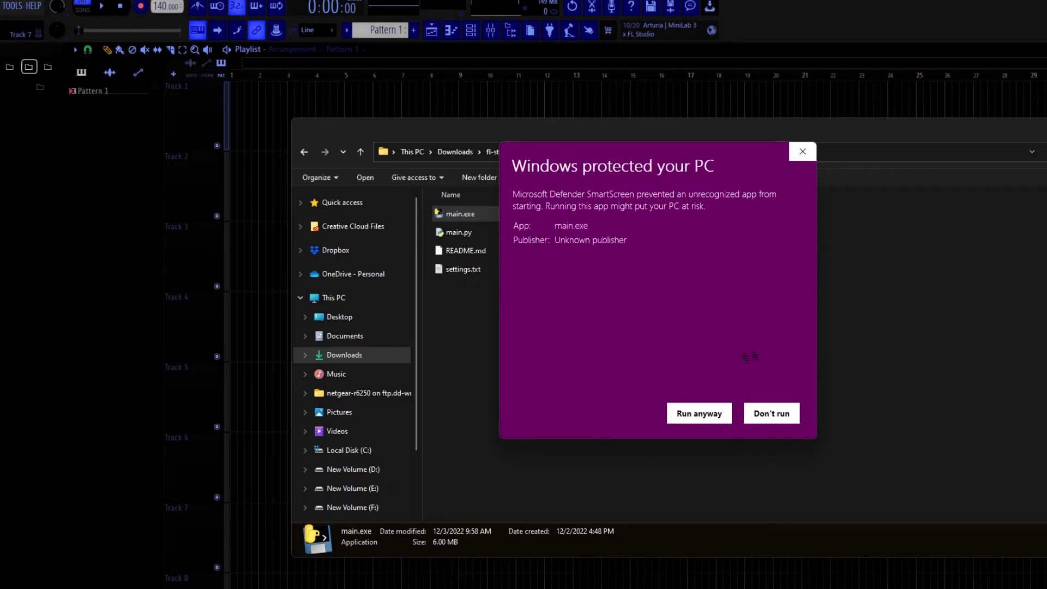
# Step: Allow main.exe to run, accept its listed settings to colorize the tutorial folder, and reread FL Studio's browser structure
pyautogui.click(703, 414)
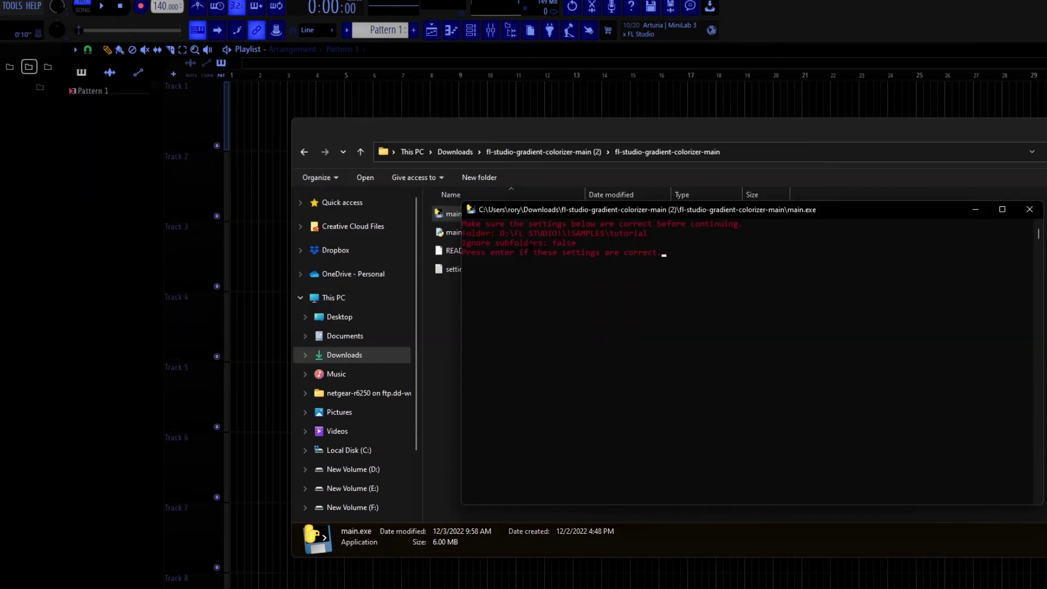
pyautogui.moveTo(532, 210); pyautogui.dragTo(624, 235)
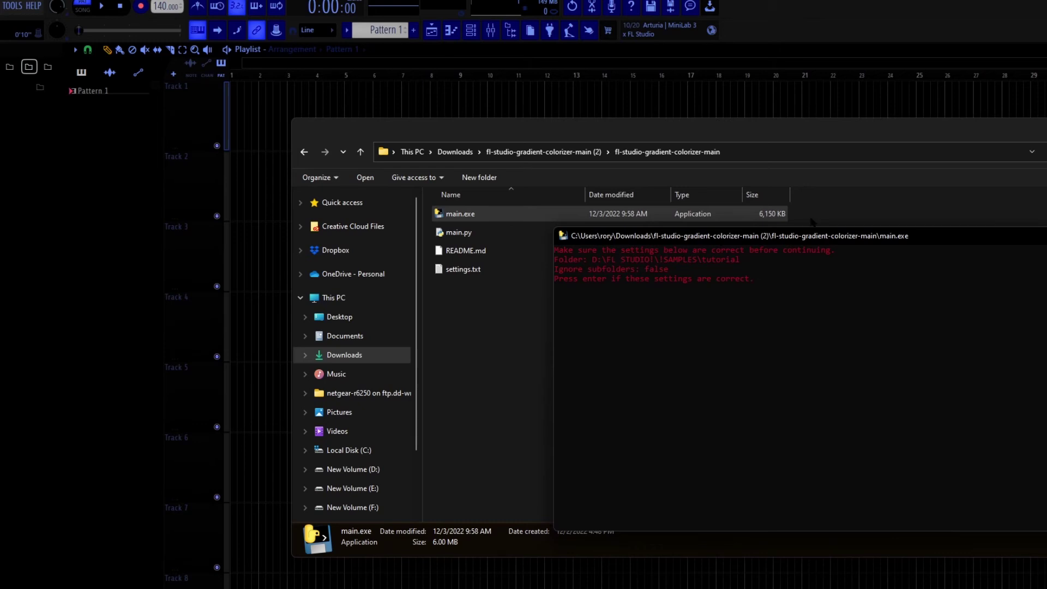
pyautogui.press('Return')
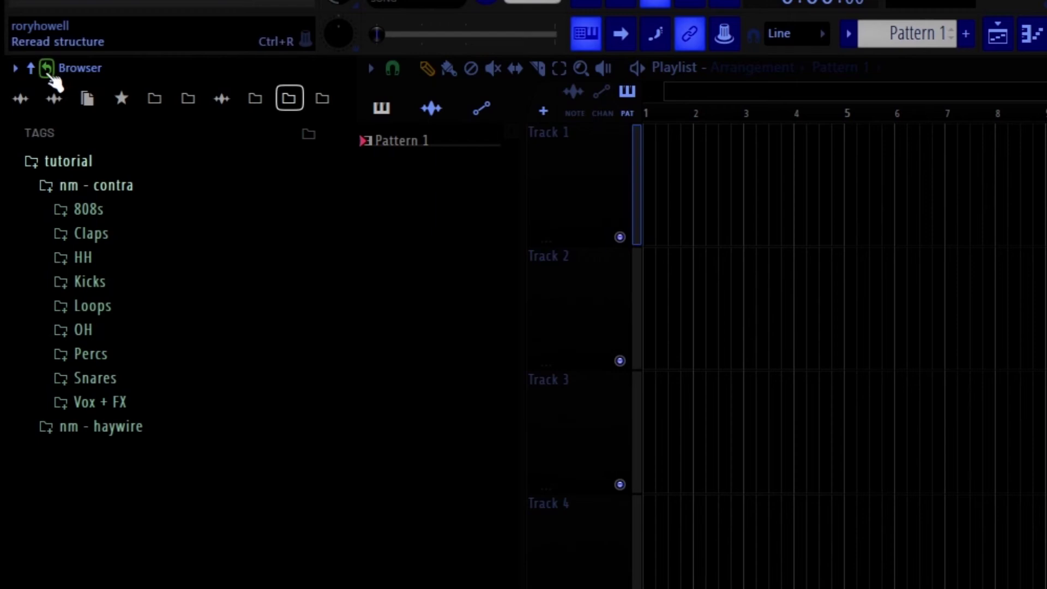
pyautogui.click(47, 70)
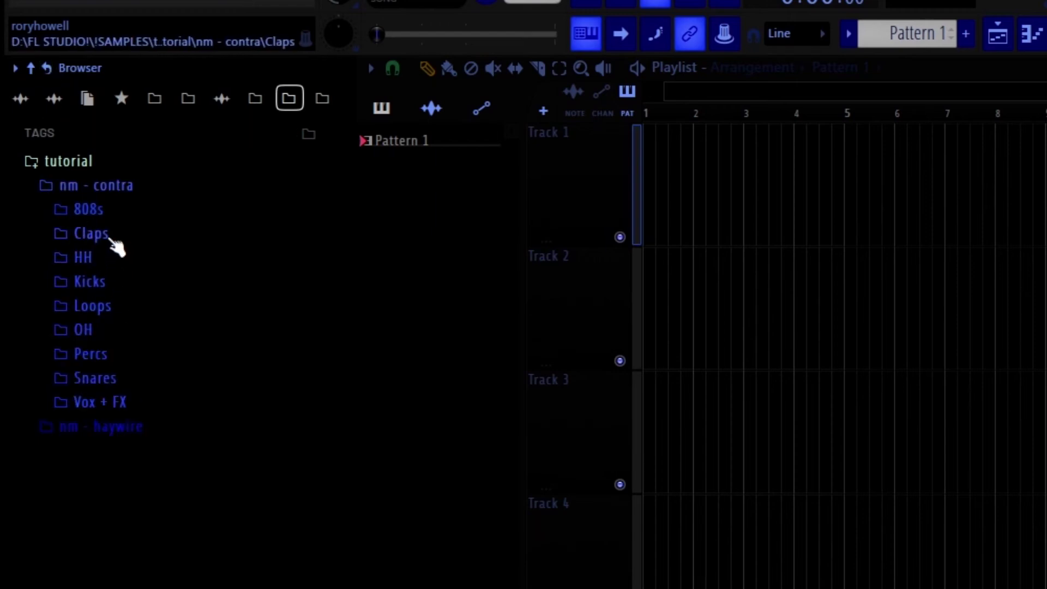
# Step: Examine the gradient colors of the samples in the Claps and 808s folders, previewing several clap sounds
pyautogui.click(109, 238)
pyautogui.click(184, 455)
pyautogui.click(181, 409)
pyautogui.click(161, 324)
pyautogui.click(143, 260)
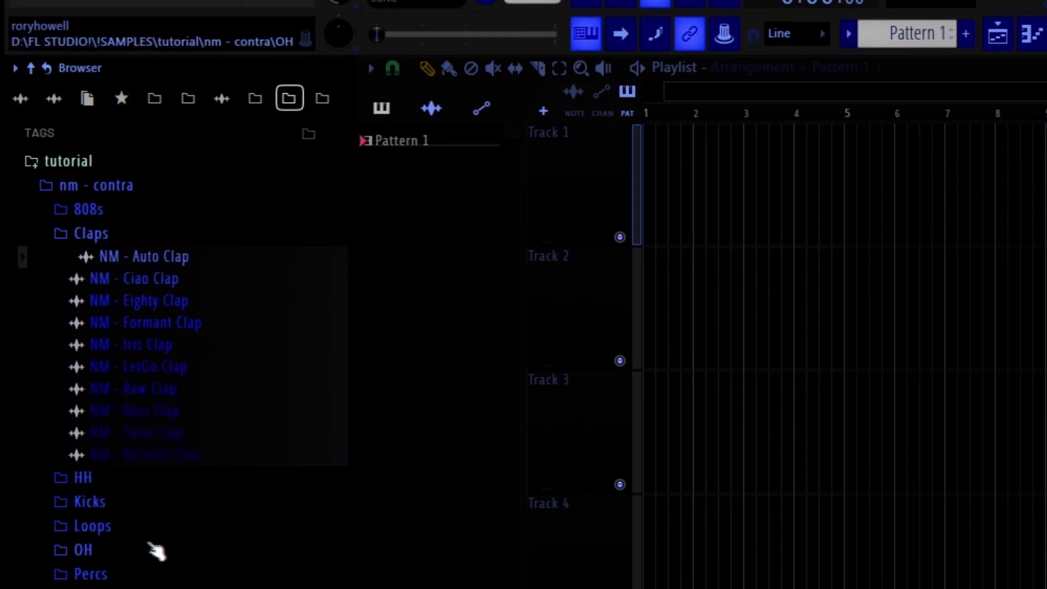
pyautogui.click(146, 548)
pyautogui.click(129, 487)
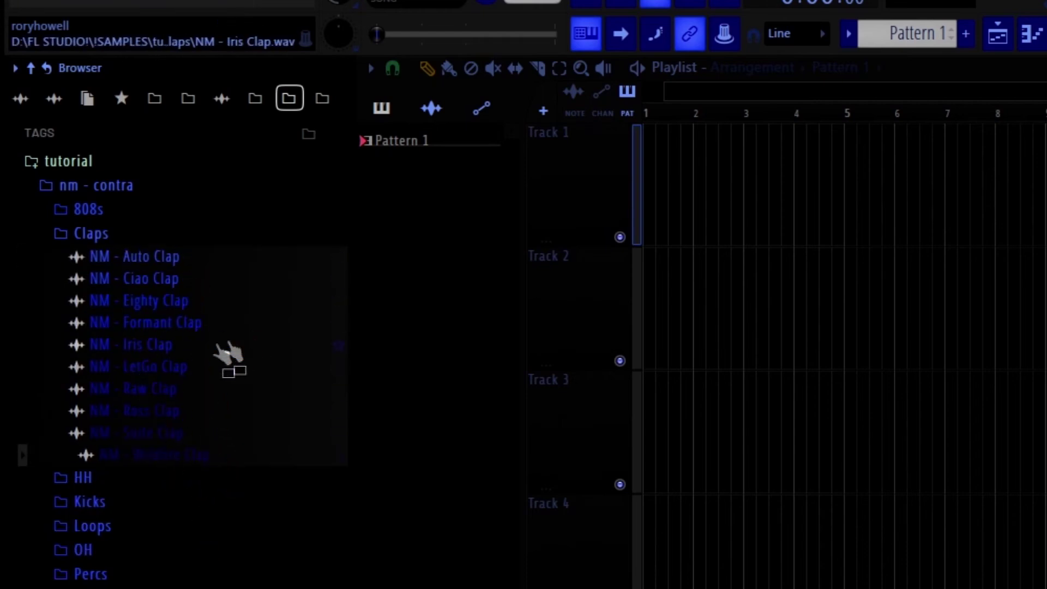
pyautogui.click(159, 216)
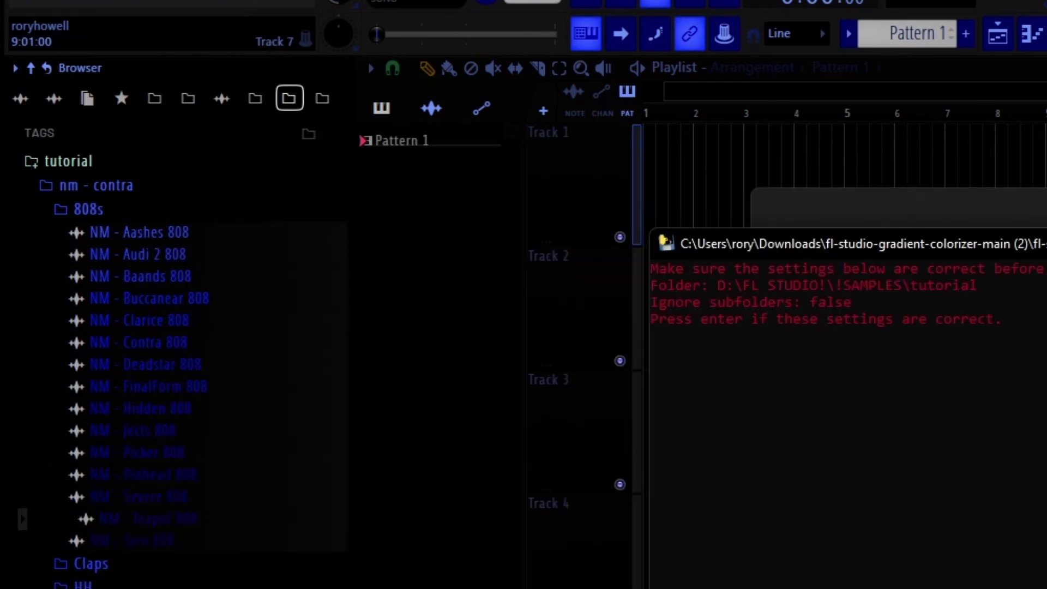
# Step: Run main.exe again on the tutorial folder and expand the Claps folder to check the lighter blue gradient
pyautogui.press('Return')
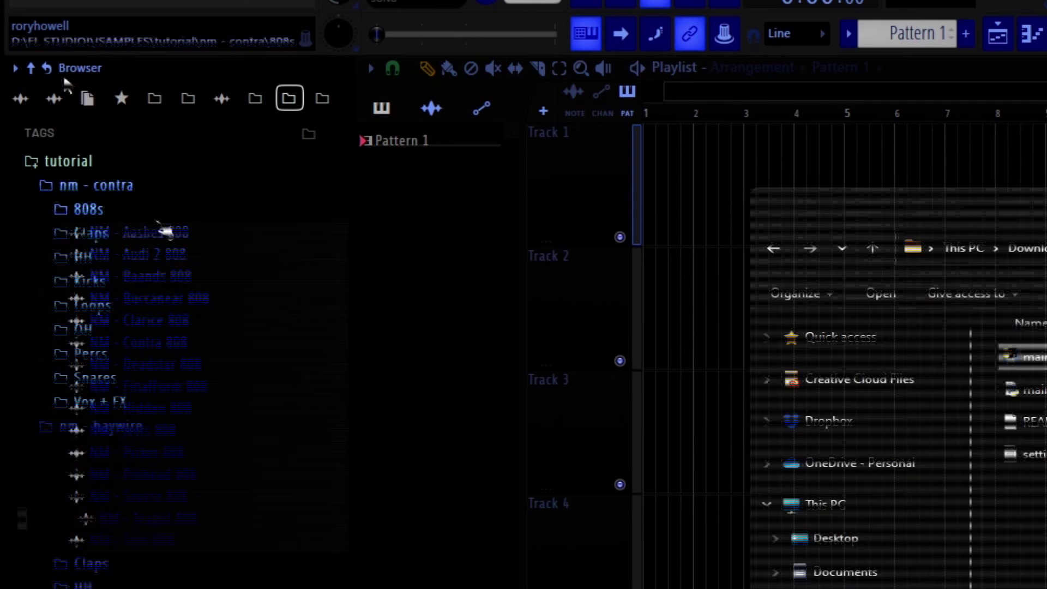
pyautogui.click(158, 230)
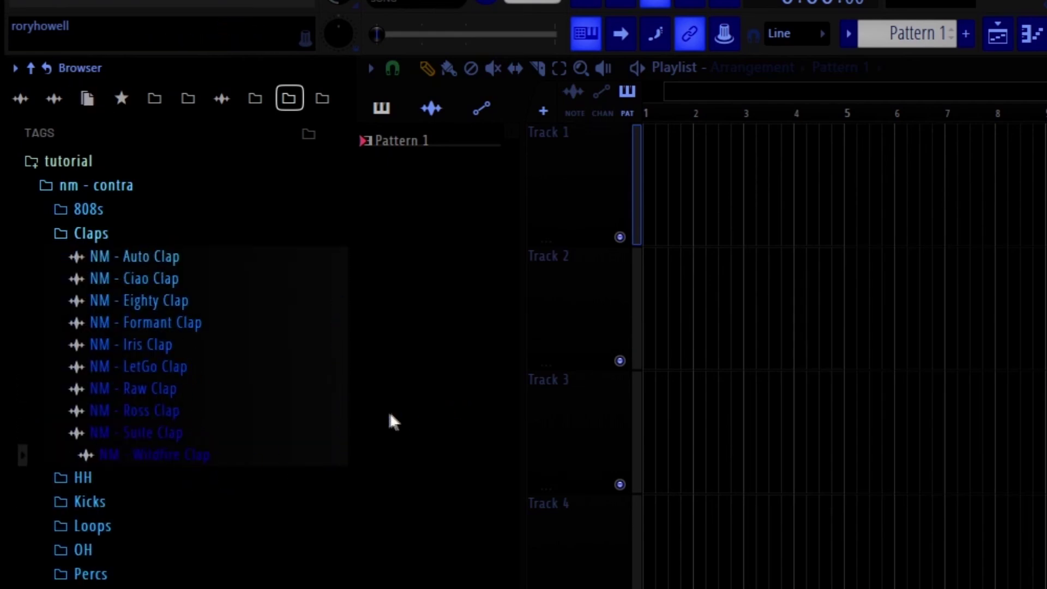
# Step: Reopen settings.txt from the colorizer folder, rerun main.exe and reread the browser structure to restore the darker blue gradient
pyautogui.hotkey('alt', 'Tab')
pyautogui.doubleClick(1034, 454)
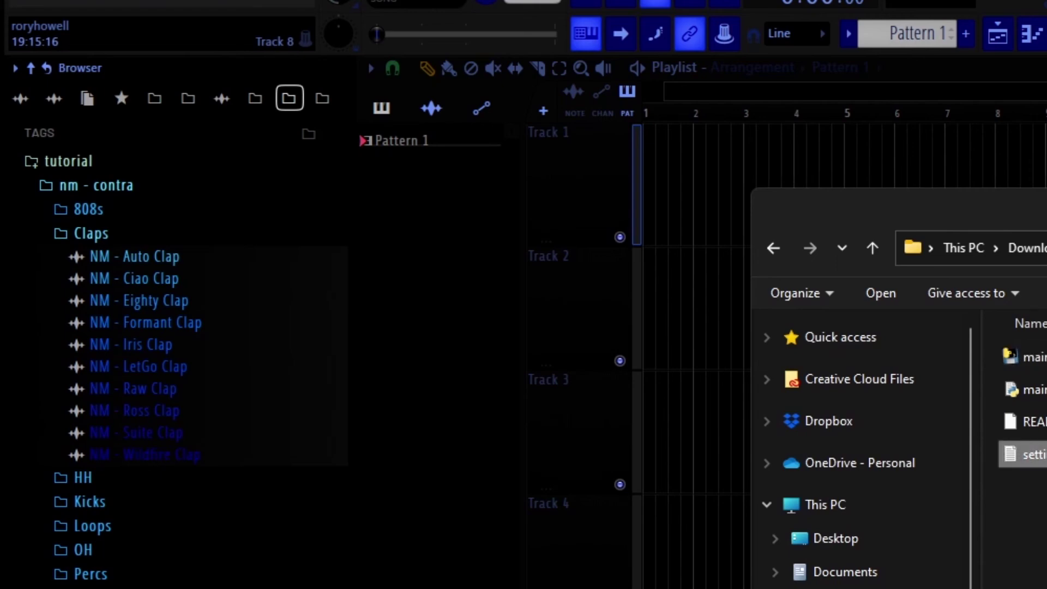
pyautogui.moveTo(1024, 378); pyautogui.dragTo(1046, 365)
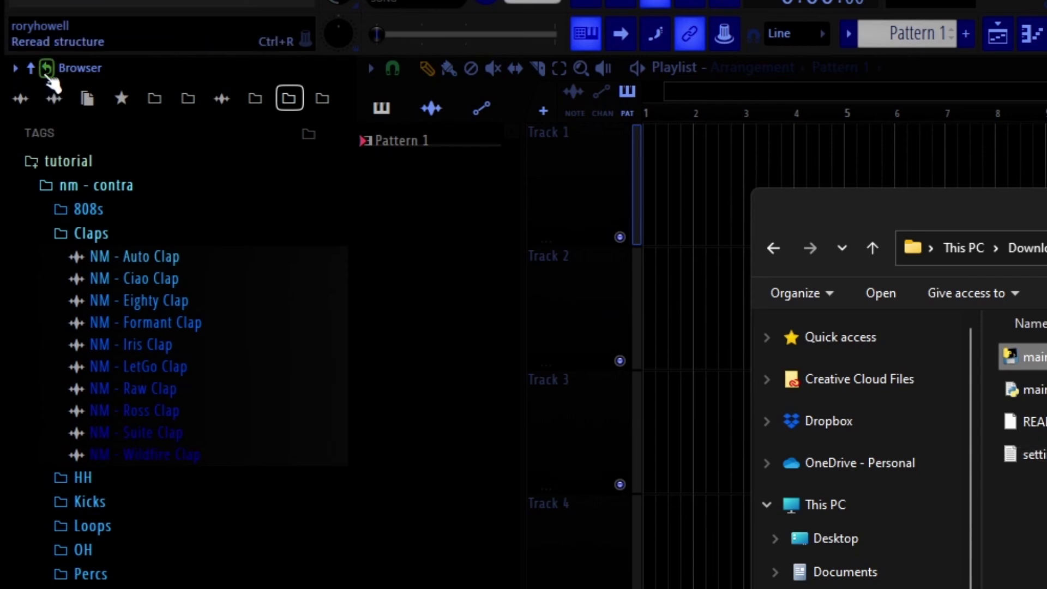
pyautogui.click(47, 68)
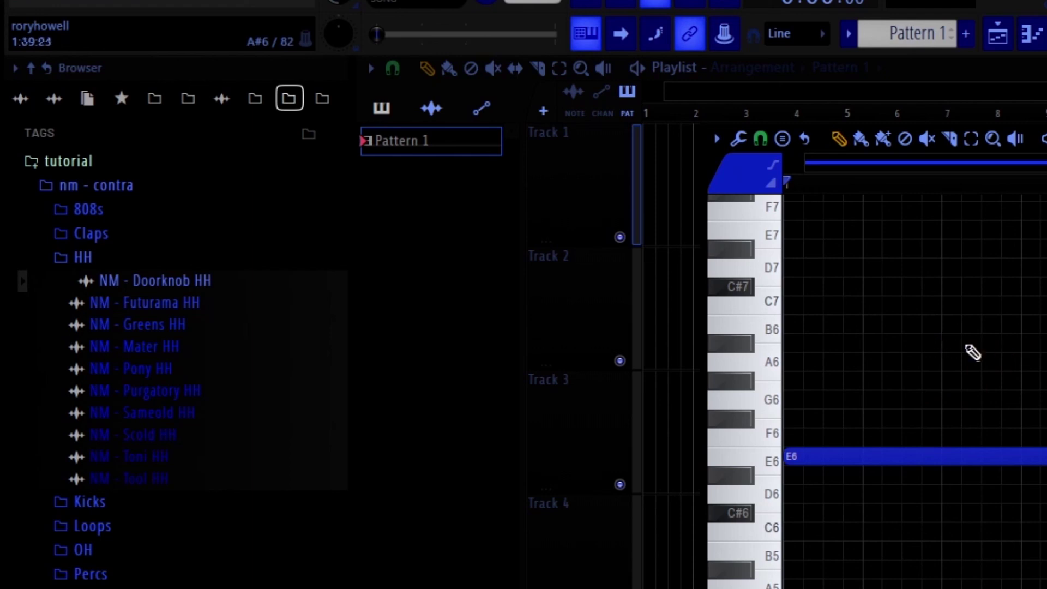
# Step: Add a G#6 note above the E6 note in the piano roll
pyautogui.click(868, 388)
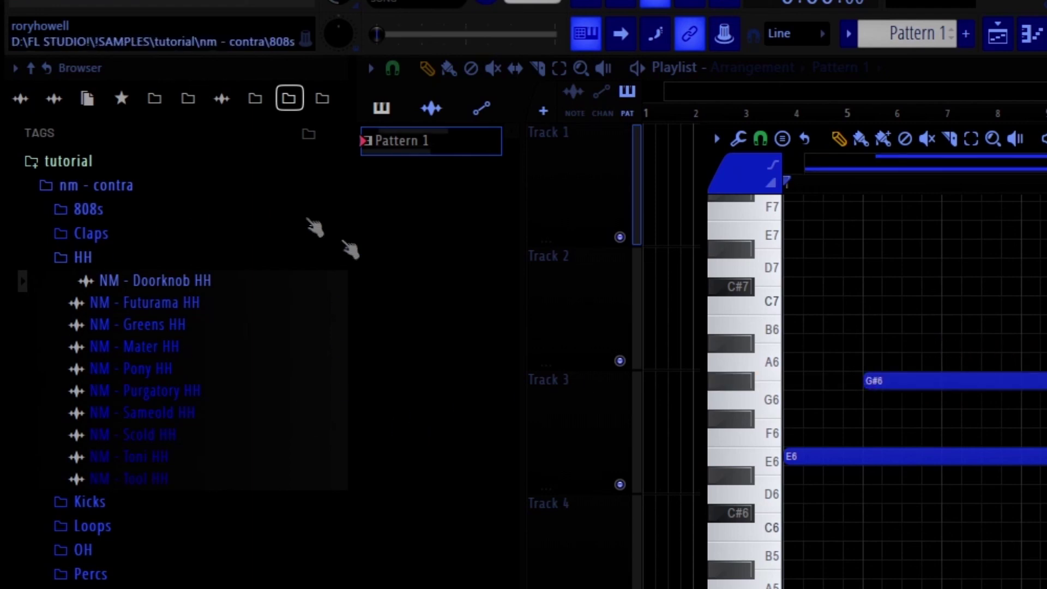